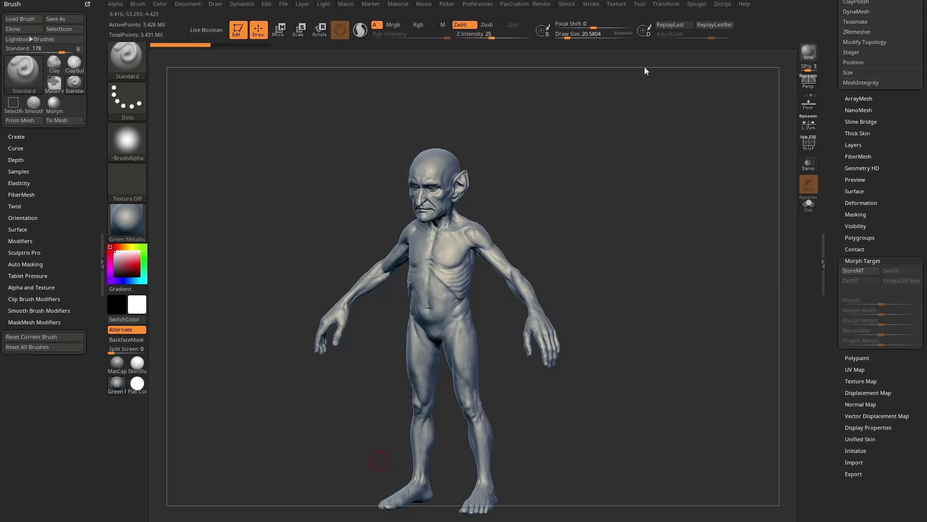
Set the body mesh to its highest subdivision level, SDiv 5
drag(524, 140, 661, 195)
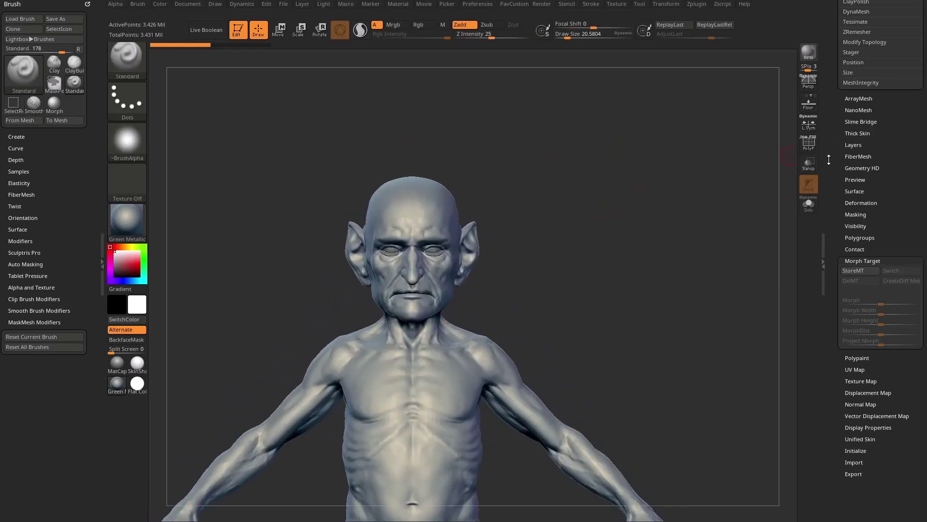
drag(829, 160, 820, 256)
mouse_move(863, 189)
mouse_down()
mouse_move(843, 191)
mouse_move(879, 189)
mouse_up()
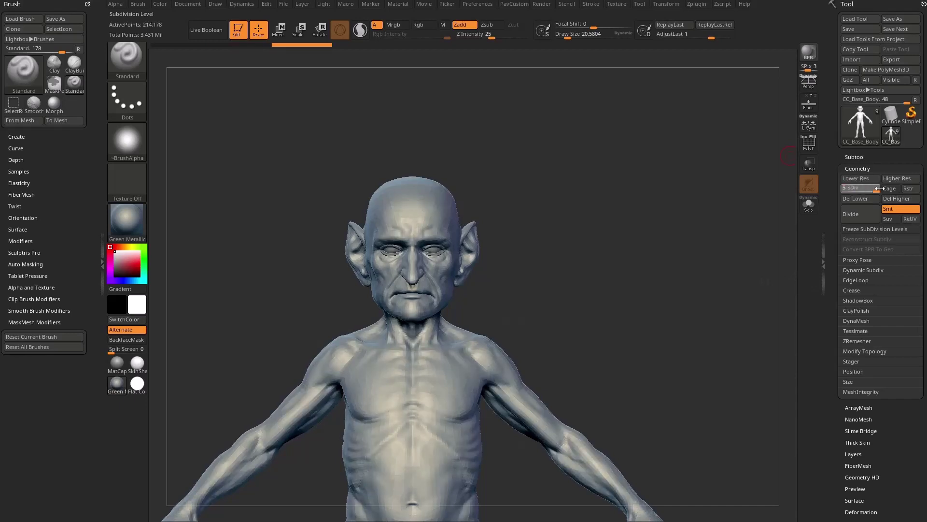
drag(718, 281, 641, 291)
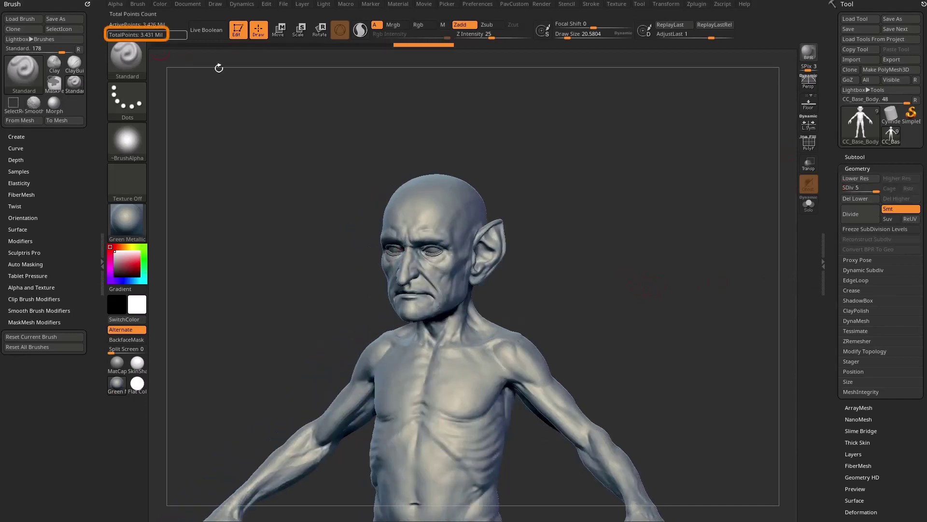
Frame the head closely and set the Standard brush's draw size to about 22.49
alt+drag(602, 166, 633, 251)
alt+drag(630, 172, 631, 196)
key(s)
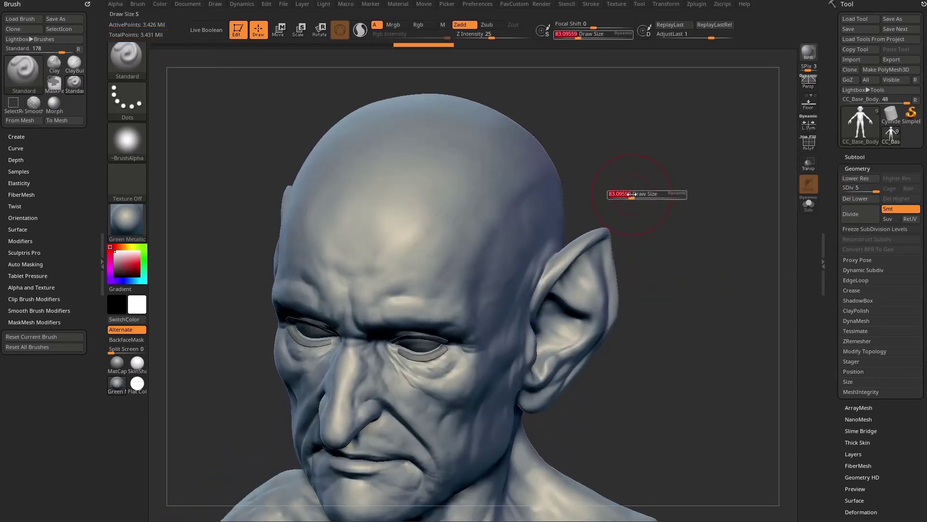
Try sculpting looping test strokes across the forehead with the Standard brush
mouse_move(412, 225)
mouse_down()
mouse_move(481, 261)
mouse_move(415, 213)
mouse_move(393, 251)
mouse_up()
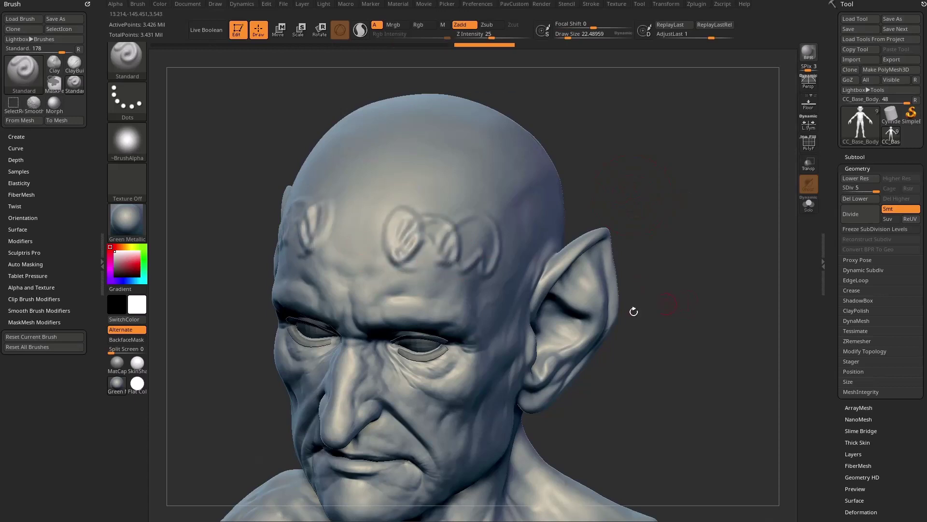
key(ctrl+z)
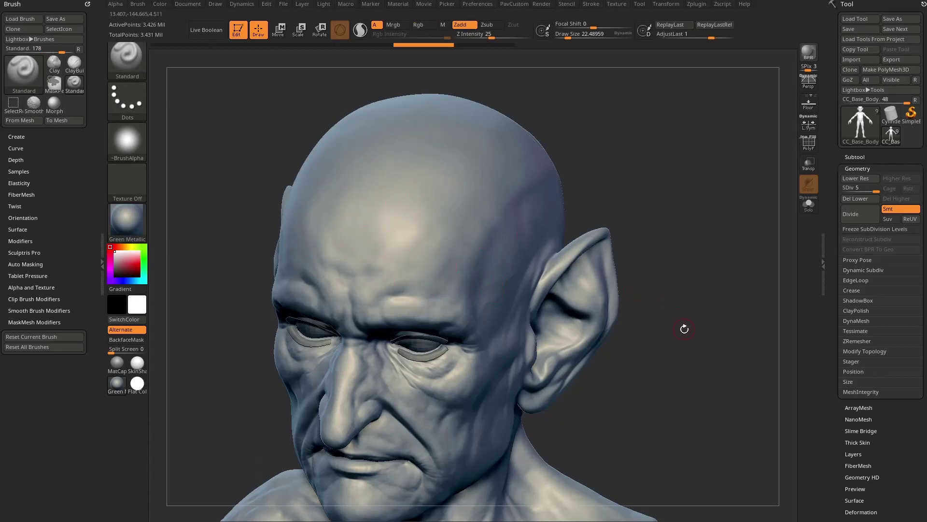
Store a morph target of the body mesh in its current, unmarked state
scroll(832, 315, down, 5)
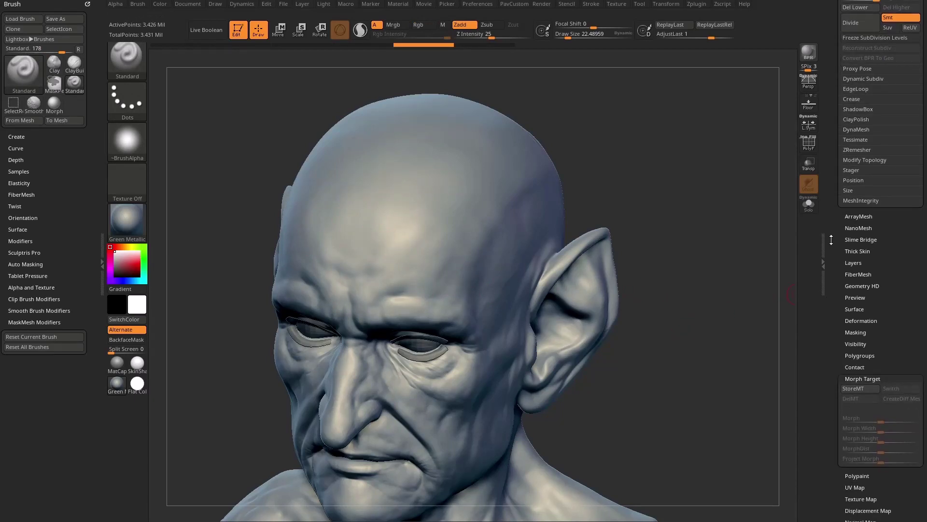
scroll(837, 271, down, 1)
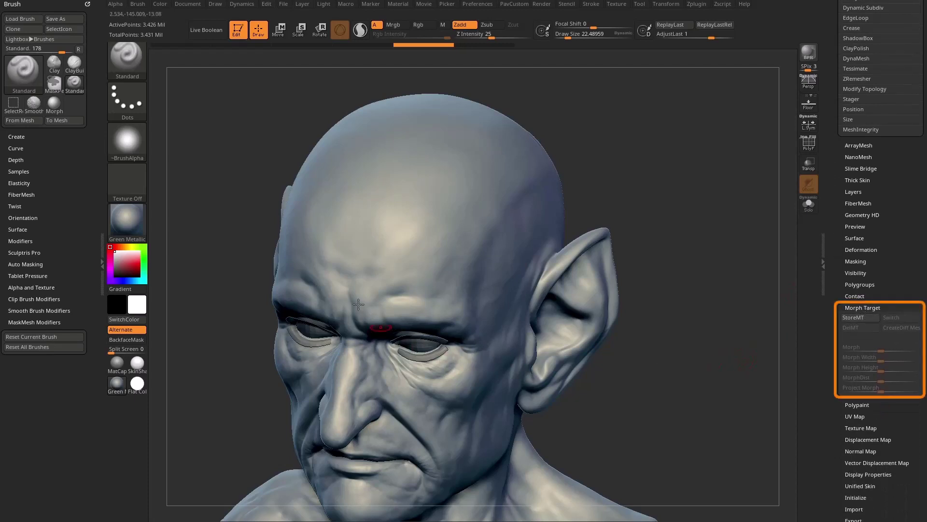
drag(648, 221, 674, 226)
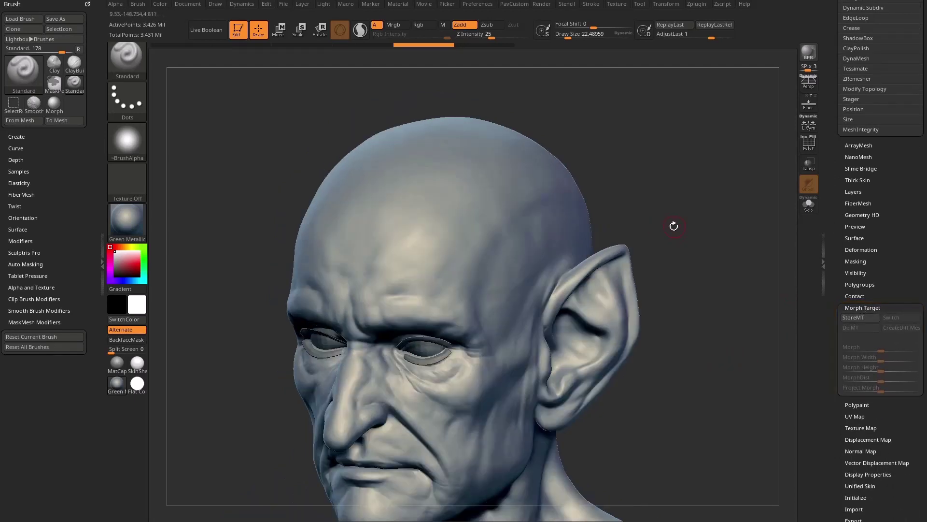
drag(656, 182, 625, 216)
click(853, 321)
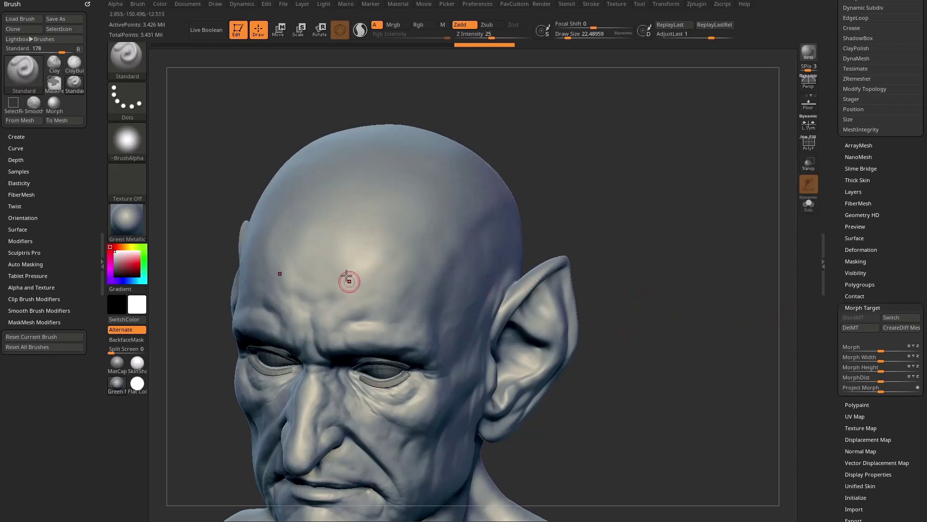
Sculpt raised freehand squiggles and loops across the forehead and temple with the Standard brush
mouse_move(347, 247)
mouse_down()
mouse_move(384, 277)
mouse_move(386, 237)
mouse_up()
click(407, 276)
drag(369, 299, 355, 305)
drag(315, 280, 329, 250)
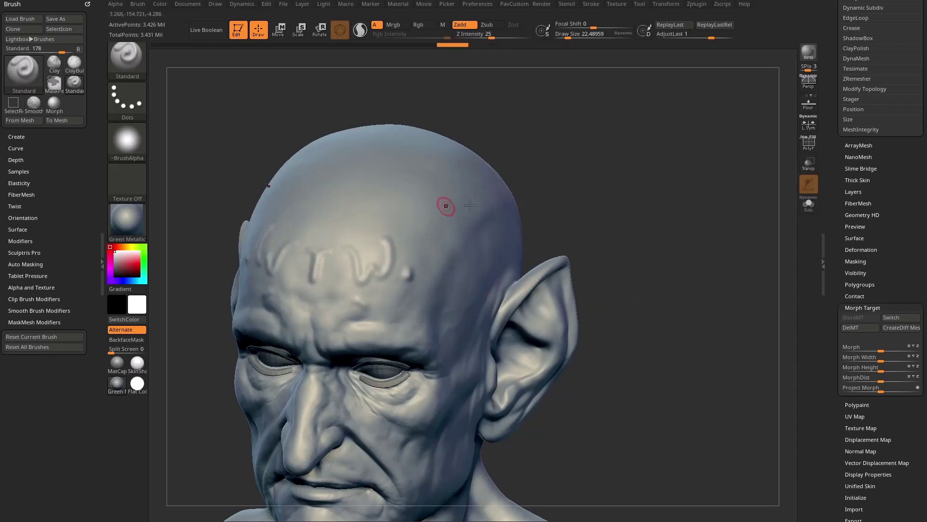
drag(433, 251, 438, 266)
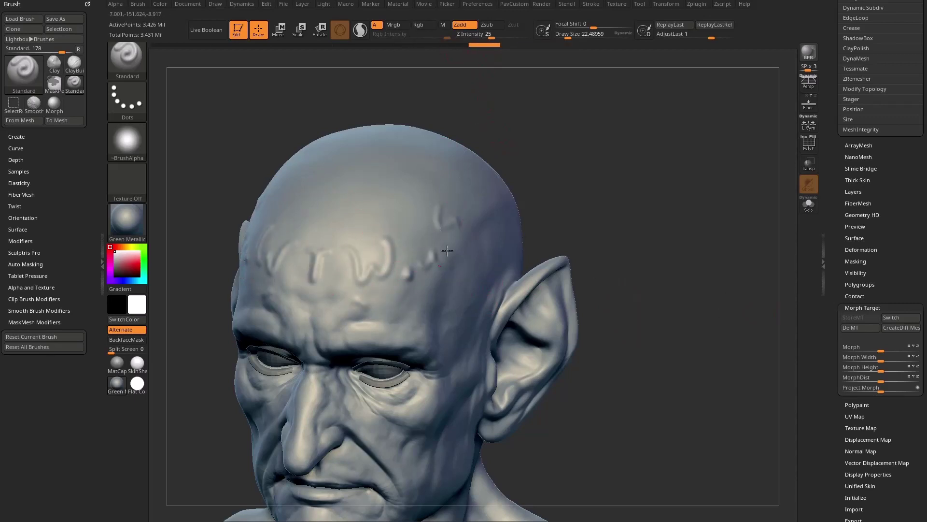
click(453, 282)
mouse_move(397, 192)
mouse_down()
mouse_move(427, 247)
mouse_move(361, 266)
mouse_up()
drag(422, 294, 430, 332)
drag(388, 238, 364, 296)
drag(447, 264, 438, 271)
mouse_move(437, 211)
mouse_down()
mouse_move(453, 241)
mouse_move(440, 240)
mouse_up()
Choose the Morph brush and set its draw size to 40.96
drag(584, 247, 603, 207)
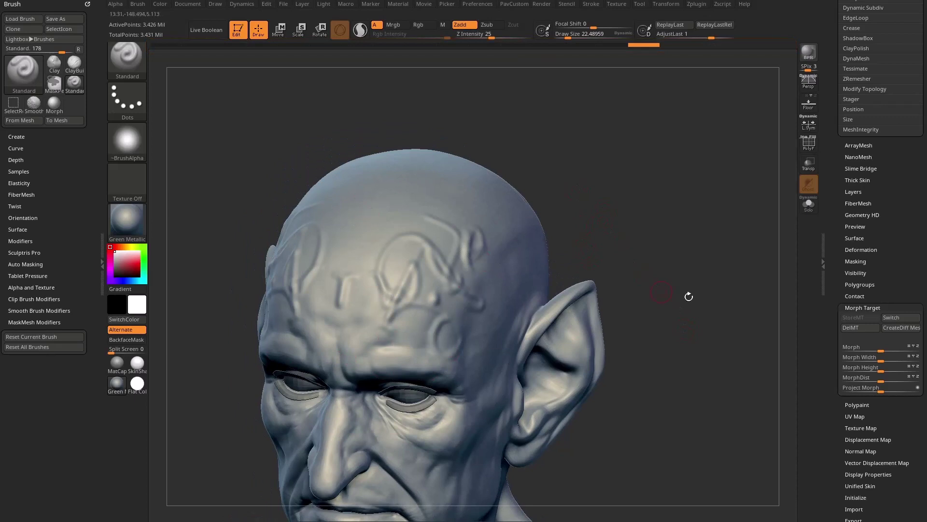
drag(722, 321, 696, 331)
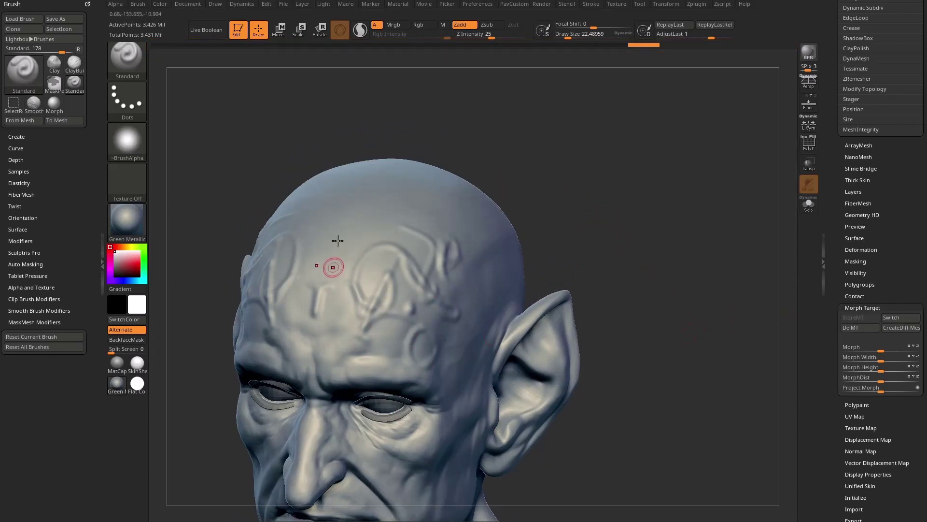
drag(563, 227, 607, 230)
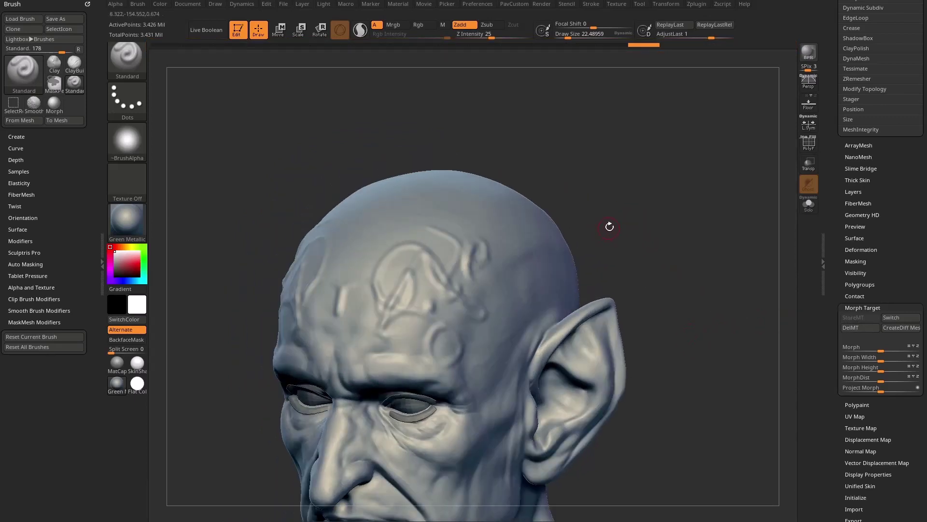
key(b)
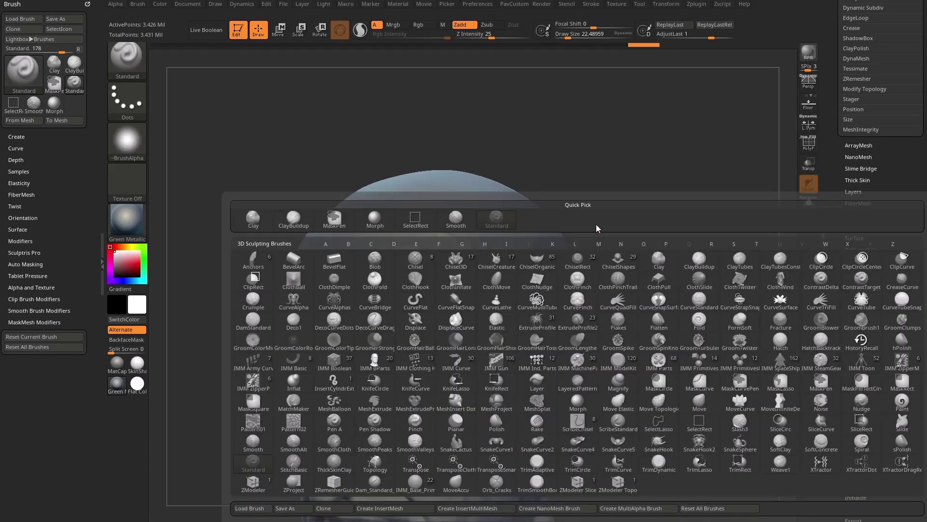
key(m)
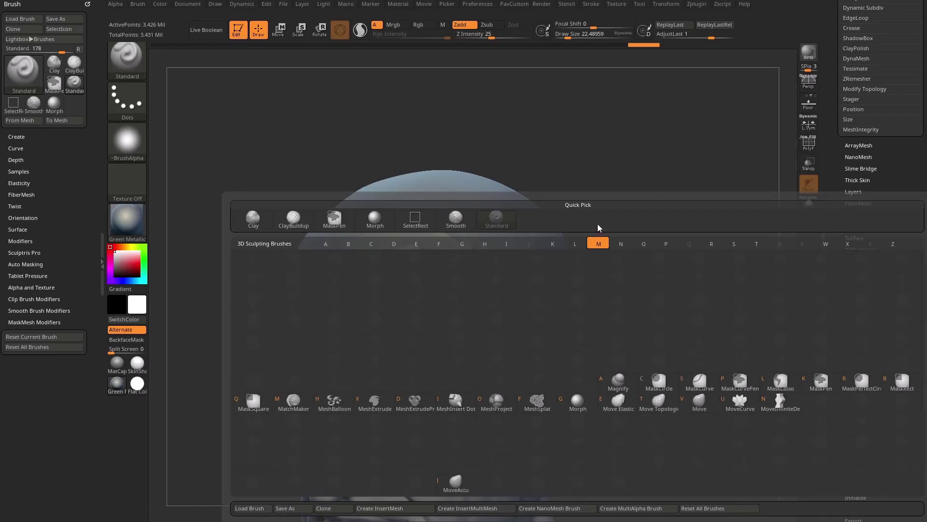
key(g)
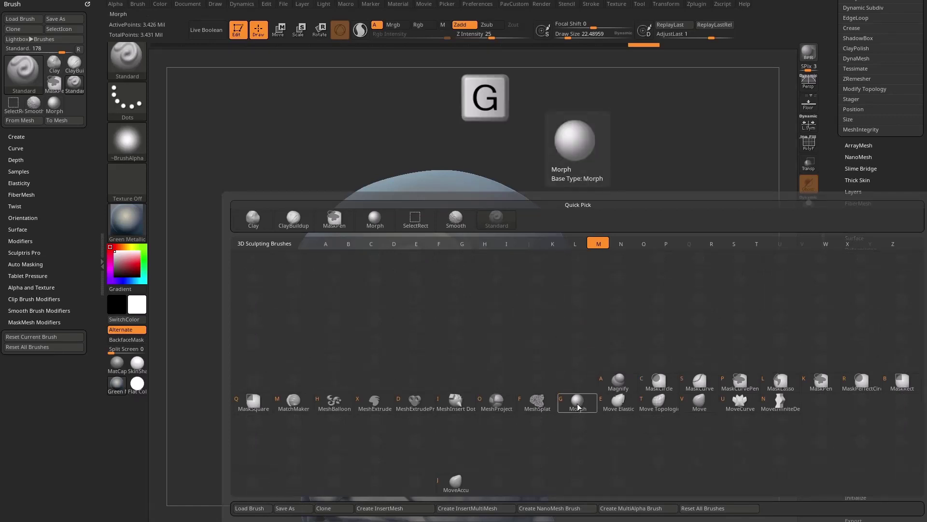
click(577, 401)
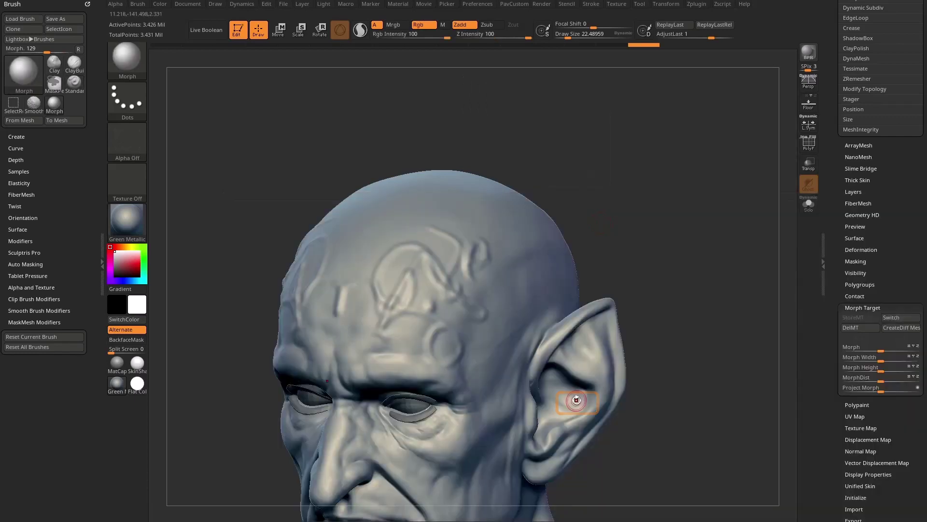
mouse_move(607, 296)
mouse_down()
mouse_move(619, 233)
mouse_move(634, 241)
mouse_move(621, 248)
mouse_up()
key(s)
mouse_move(621, 250)
mouse_down()
mouse_move(632, 250)
mouse_move(624, 250)
mouse_up()
mouse_move(638, 252)
mouse_down()
mouse_move(628, 240)
mouse_move(628, 248)
mouse_up()
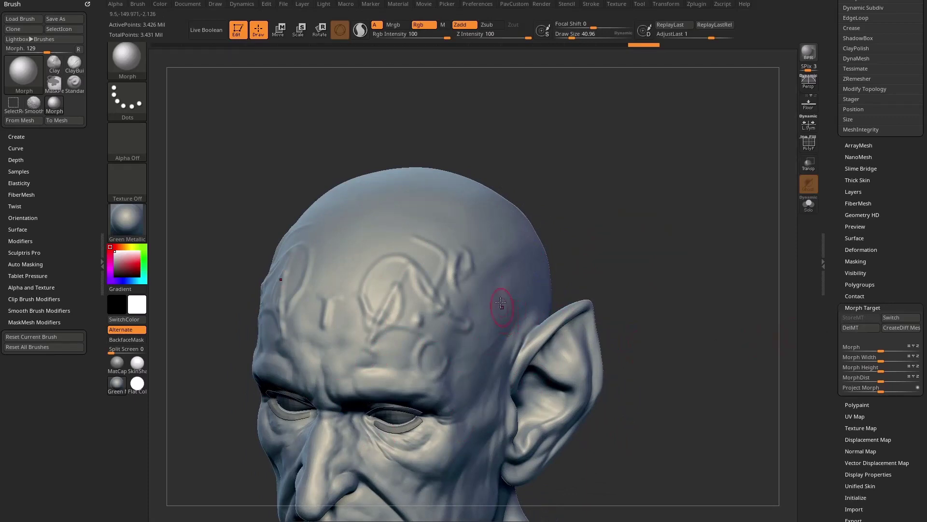
Set the Morph brush to Z Intensity 25 and draw size 72.04, and fade out the squiggles in the middle of the forehead
drag(496, 38, 490, 38)
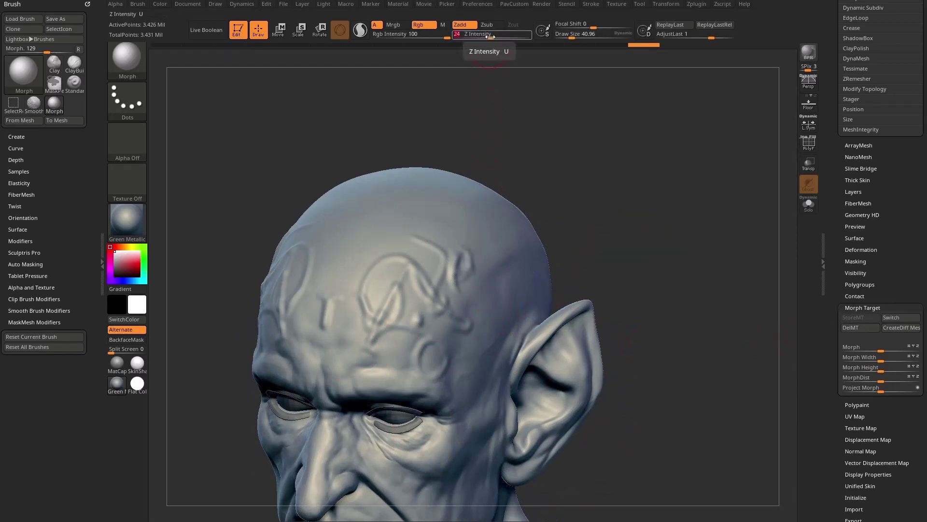
key(s)
mouse_move(408, 314)
mouse_down()
mouse_move(381, 316)
mouse_move(425, 353)
mouse_up()
drag(404, 278, 400, 306)
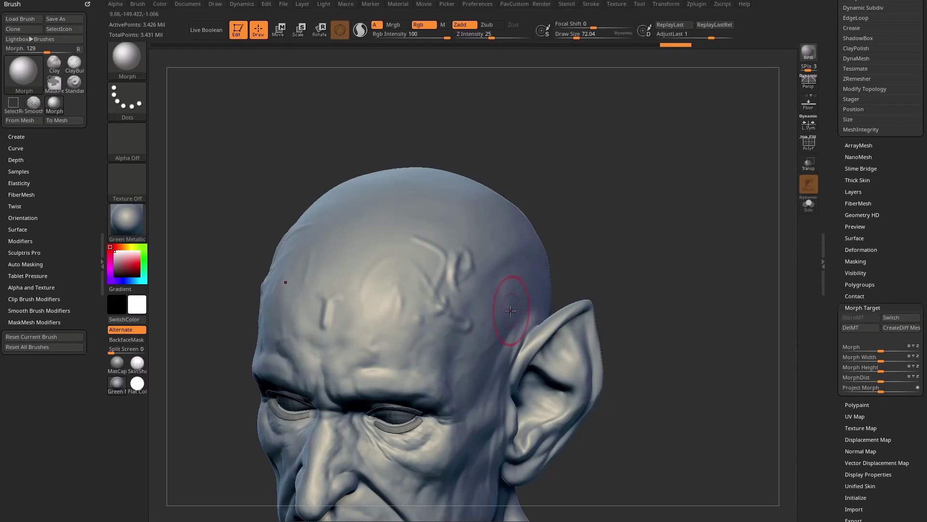
alt+drag(645, 213, 662, 244)
drag(419, 282, 429, 319)
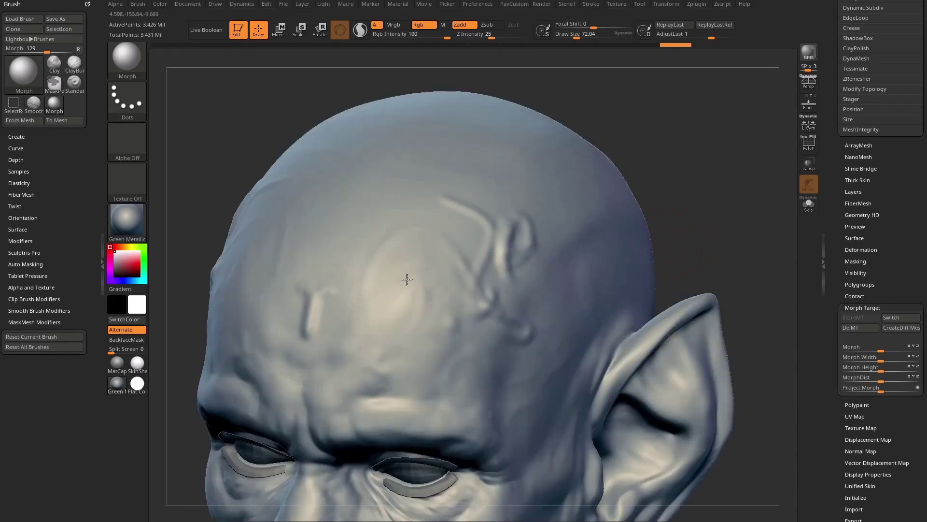
drag(312, 296, 317, 313)
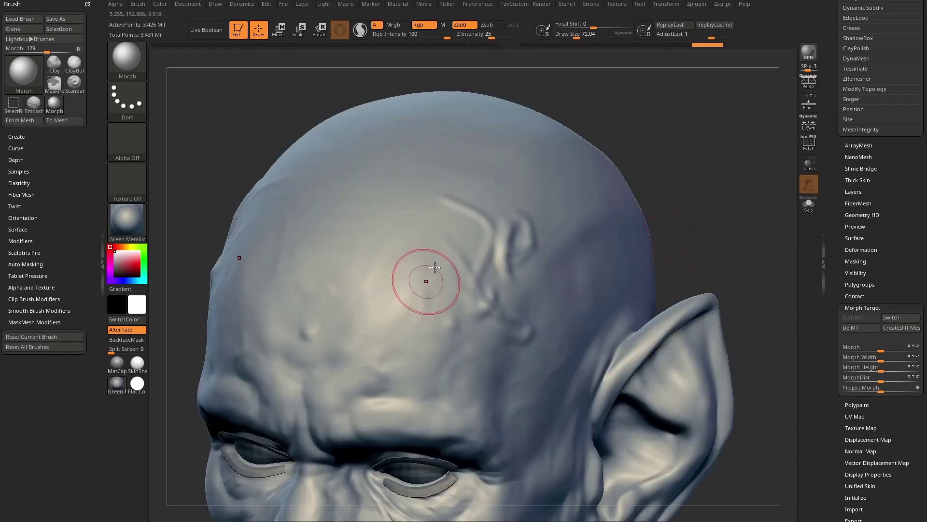
Raise the Morph brush's Z Intensity to 100 and fully restore the central forehead surface
drag(502, 36, 536, 37)
drag(408, 279, 403, 317)
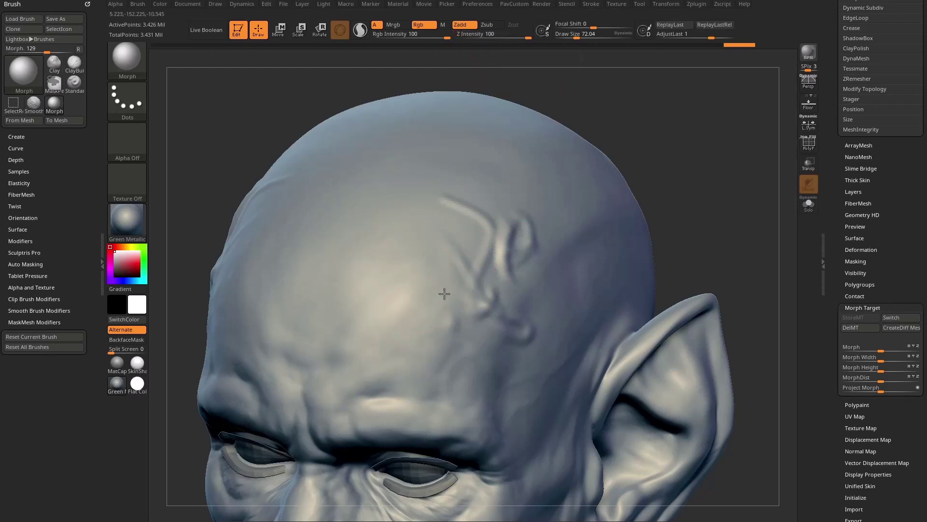
drag(445, 294, 447, 290)
Turn on the polyframe display and brush away the lower squiggles near the temple with the Morph brush
mouse_move(683, 210)
alt+mouse_down()
mouse_move(656, 230)
mouse_move(696, 220)
alt+mouse_up()
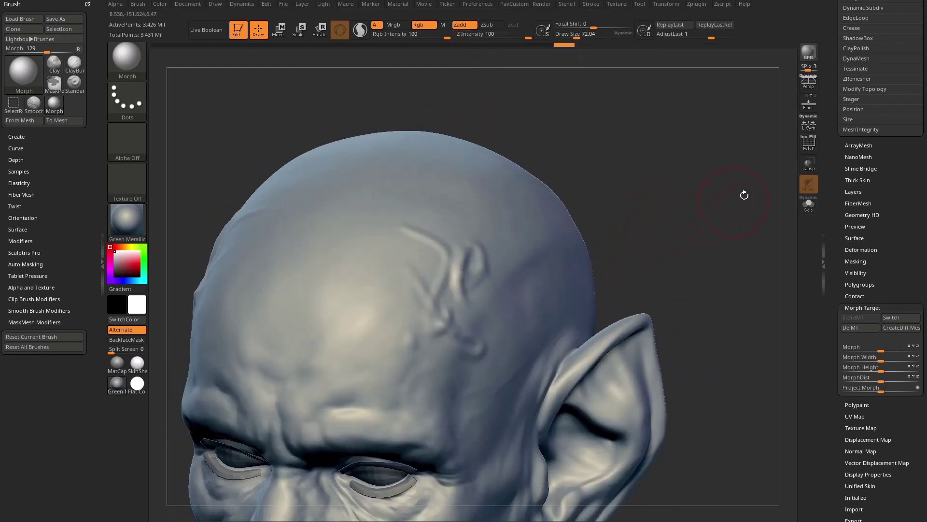
click(809, 143)
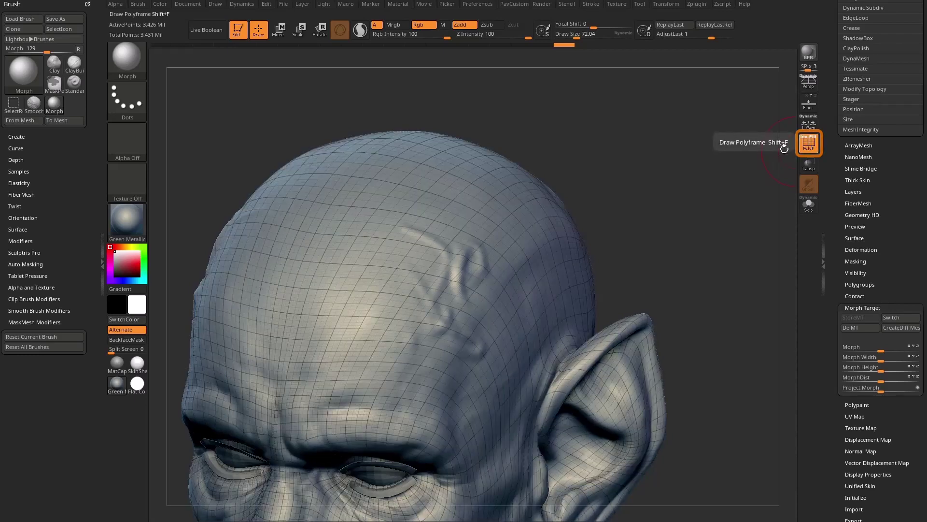
drag(719, 162, 658, 157)
drag(408, 323, 413, 309)
drag(638, 227, 634, 154)
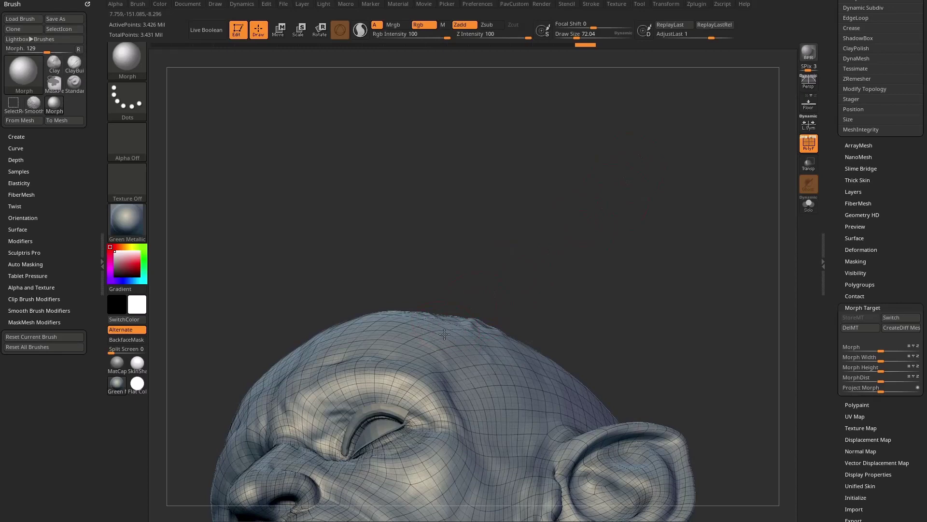
drag(478, 271, 435, 331)
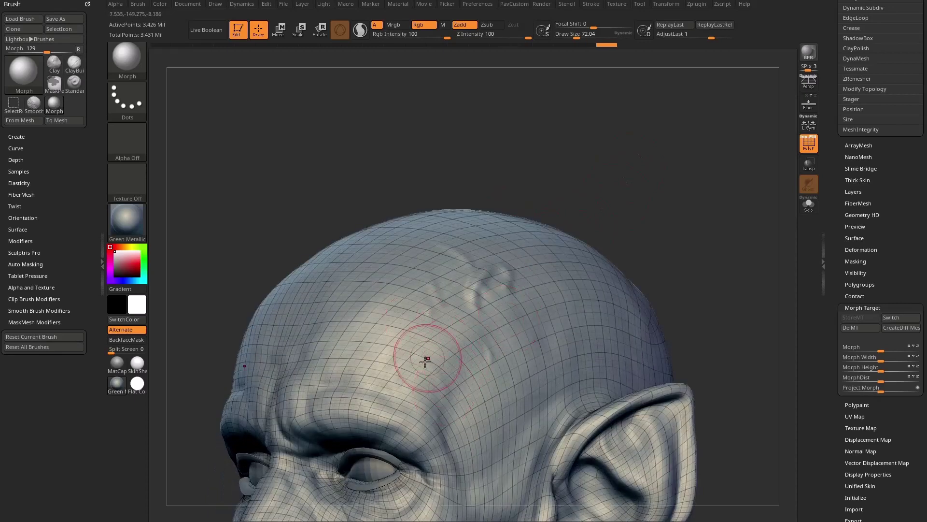
drag(511, 203, 434, 220)
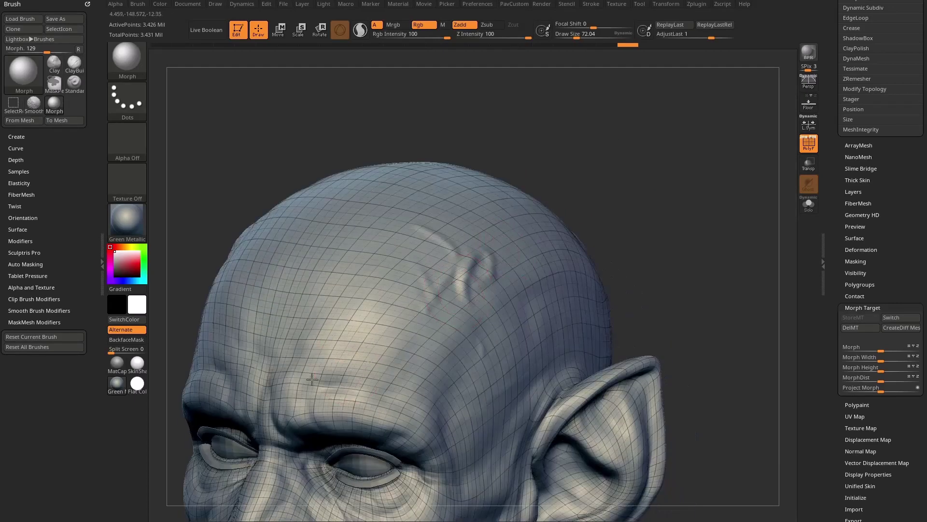
mouse_move(673, 252)
mouse_down()
mouse_move(741, 258)
mouse_move(673, 268)
mouse_move(667, 235)
mouse_move(669, 245)
mouse_up()
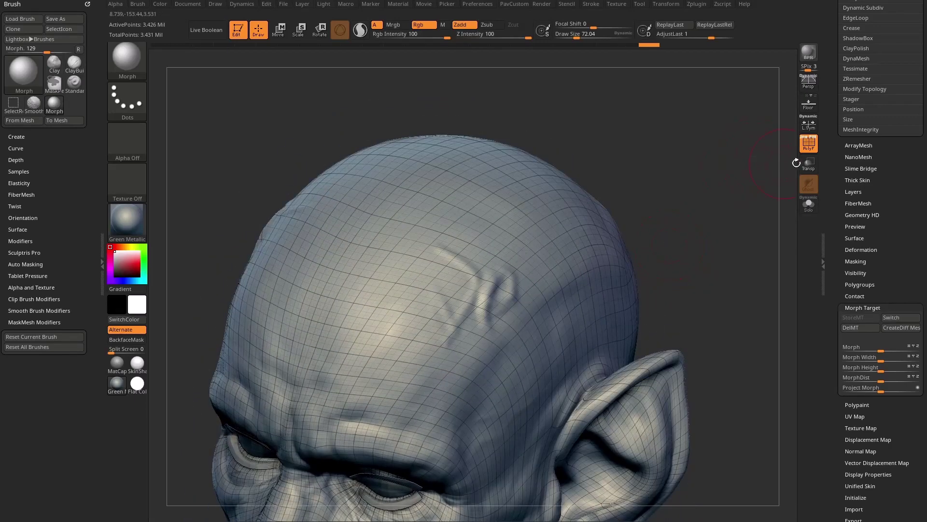
Turn off the polyframe display and erase the remaining squiggles on the upper temple with the Morph brush
click(807, 145)
alt+drag(684, 211, 582, 244)
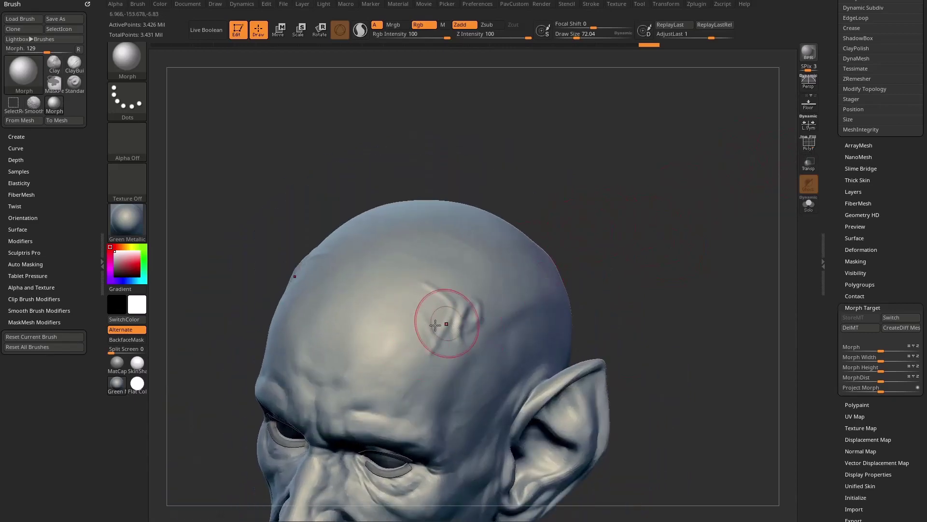
mouse_move(426, 328)
mouse_down()
mouse_move(427, 346)
mouse_move(481, 303)
mouse_up()
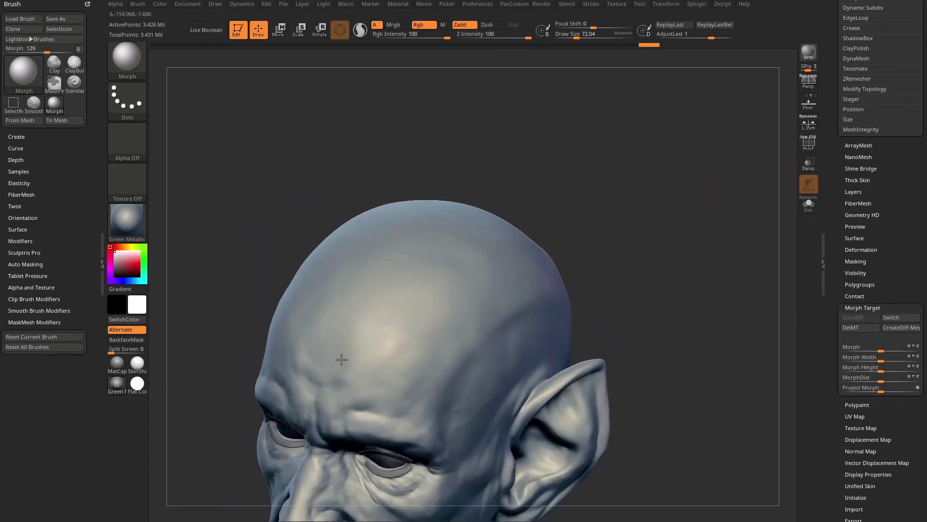
drag(574, 270, 428, 341)
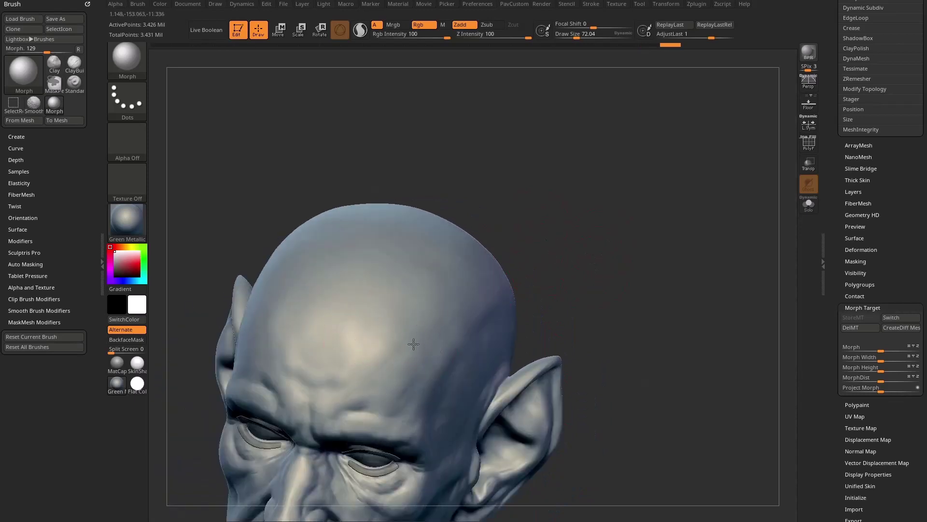
drag(590, 269, 445, 257)
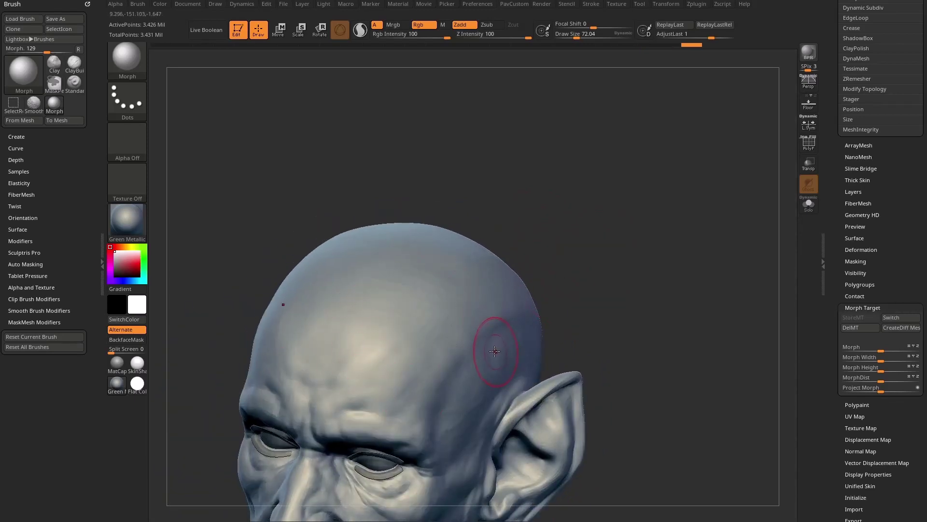
Delete the stored morph target, try the Morph brush on the head without one, and dismiss the note
click(851, 329)
drag(569, 309, 598, 287)
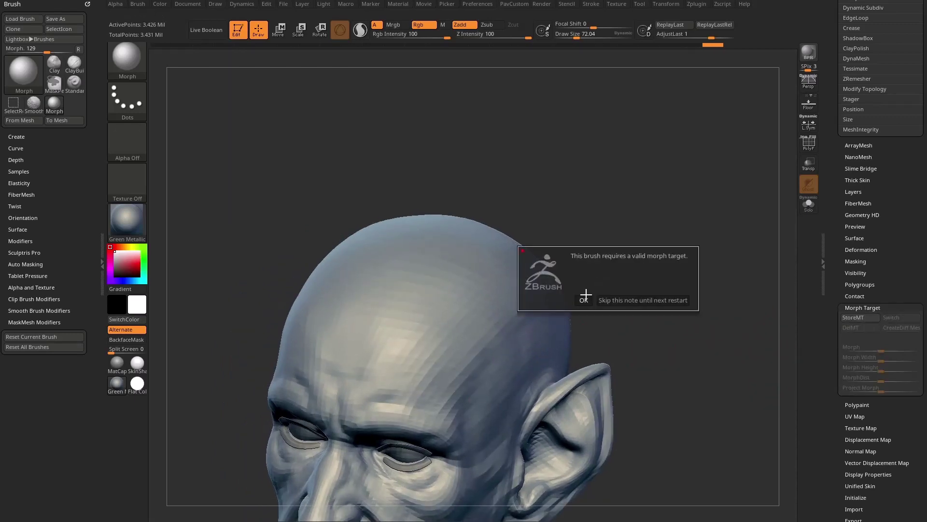
click(585, 298)
Dot small bumps across the forehead with the Standard brush at draw size 15.3856 and Z Intensity 25
key(bracketleft)
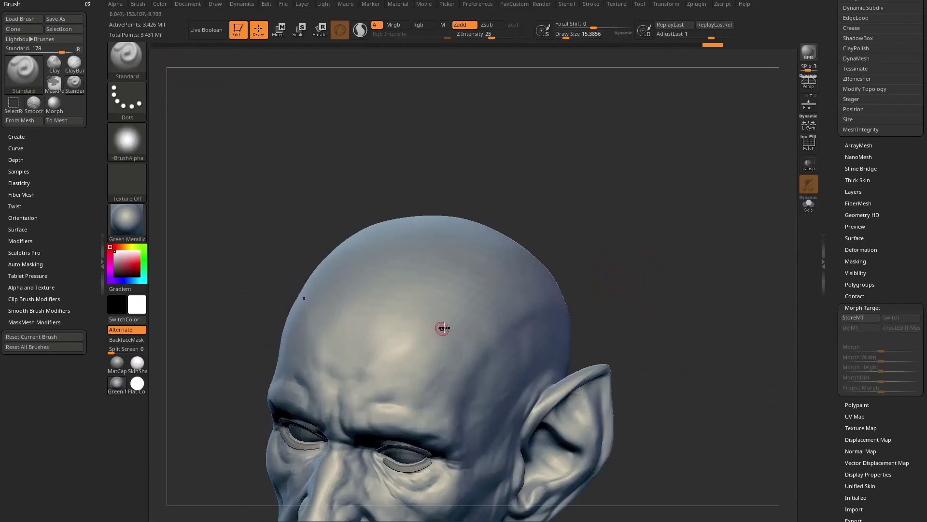
click(392, 349)
click(313, 335)
click(434, 325)
click(364, 381)
click(420, 362)
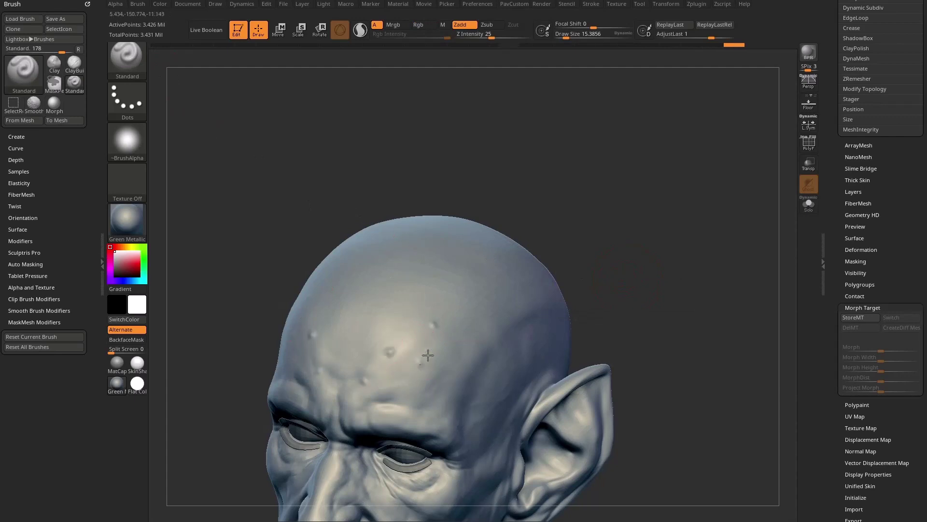
click(437, 365)
Add short raised strokes between the forehead bumps and towards the temple with the Standard brush
drag(422, 380, 455, 383)
drag(476, 319, 469, 303)
drag(388, 300, 385, 307)
drag(418, 360, 390, 386)
drag(475, 392, 466, 369)
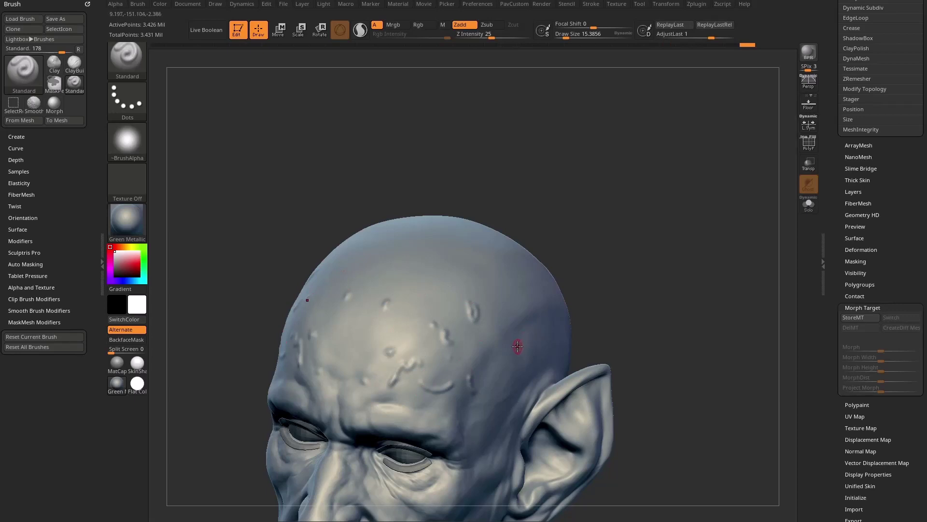
Store a new morph target and build up large lumps across the forehead with the Standard brush at draw size 79.3216
click(857, 317)
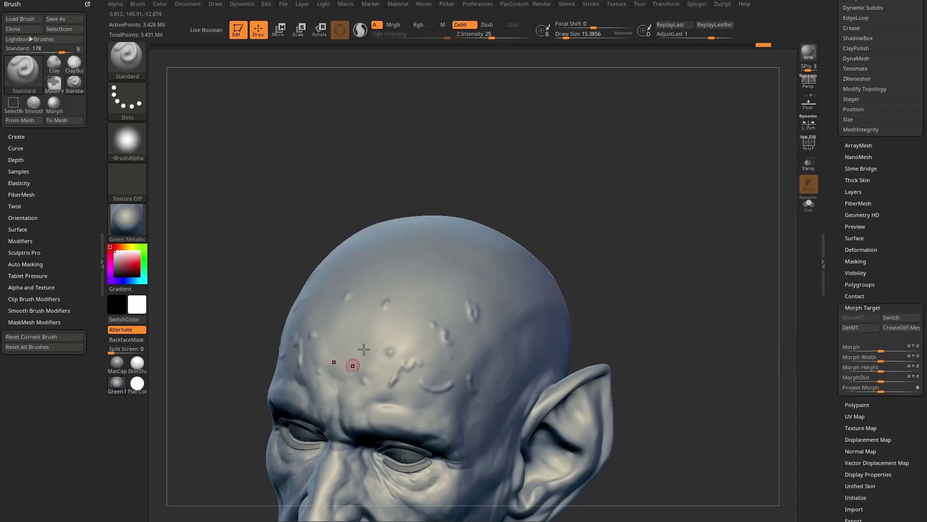
mouse_move(476, 348)
mouse_down()
mouse_move(489, 344)
mouse_move(387, 317)
mouse_move(408, 361)
mouse_move(458, 357)
mouse_move(405, 333)
mouse_up()
key(s)
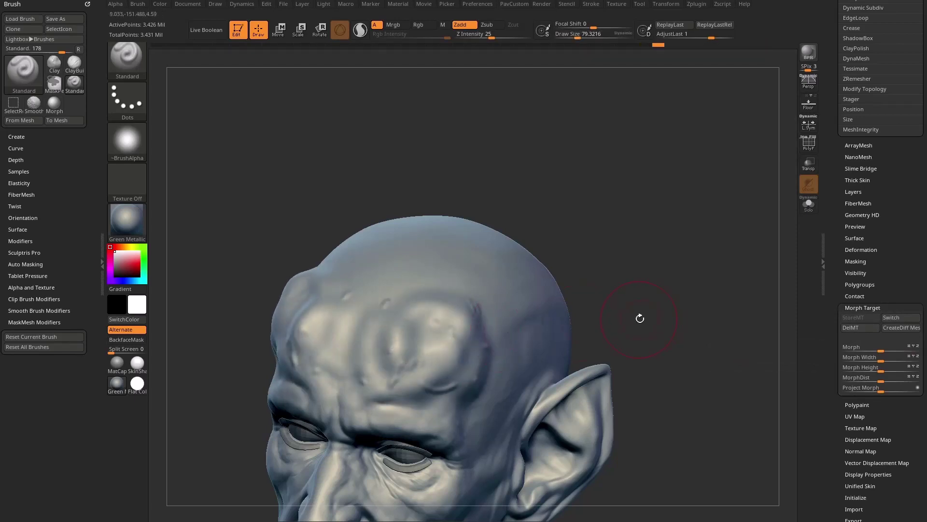
Switch to the Morph brush and erase the large forehead lumps down to the stored small bumps and strokes
key(b)
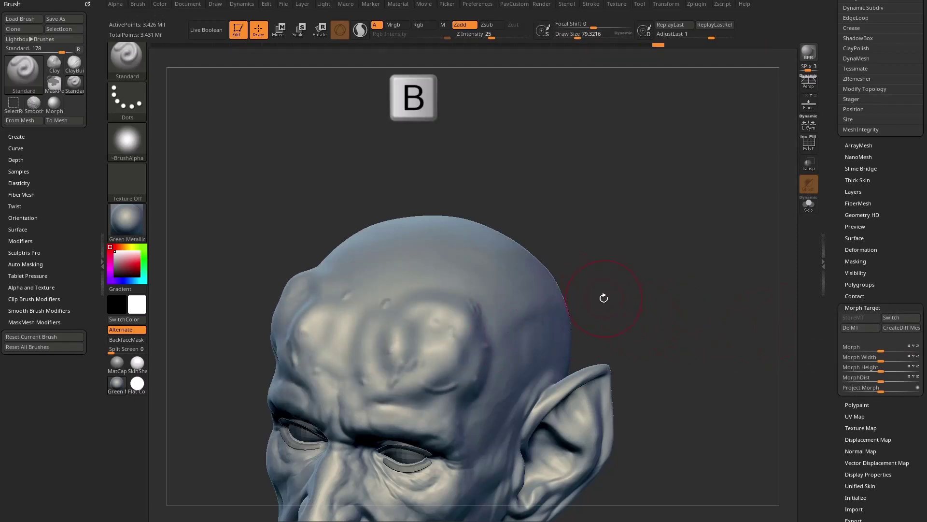
key(m)
key(g)
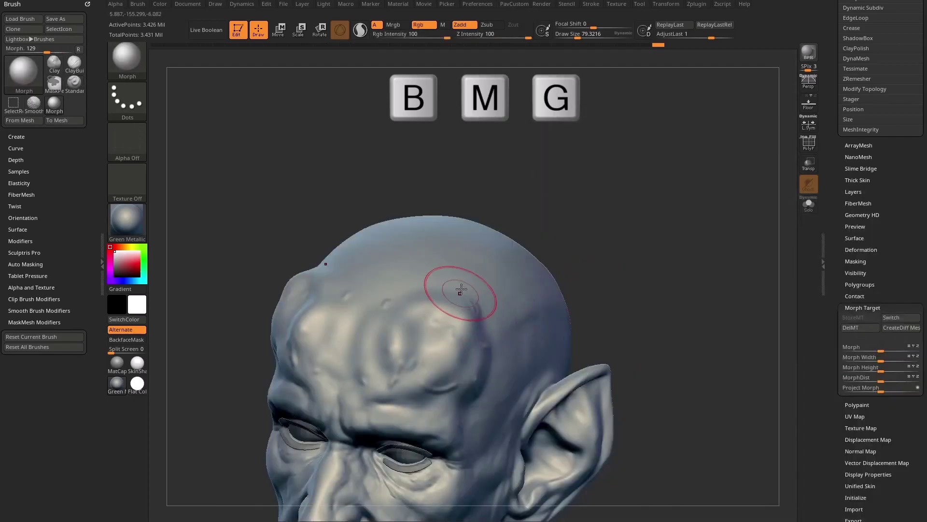
mouse_move(462, 289)
mouse_down()
mouse_move(411, 338)
mouse_move(338, 333)
mouse_move(439, 372)
mouse_move(480, 367)
mouse_move(442, 314)
mouse_move(474, 323)
mouse_up()
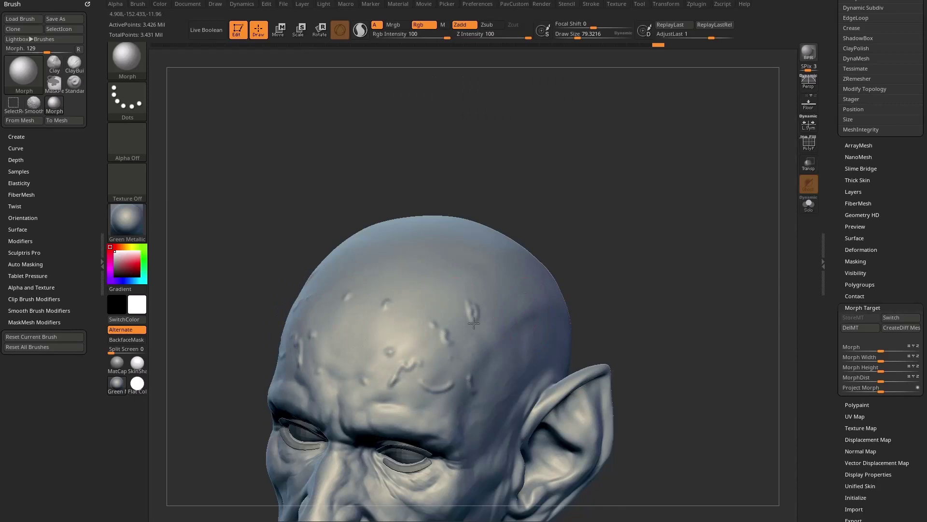
drag(401, 389, 445, 355)
drag(377, 353, 441, 313)
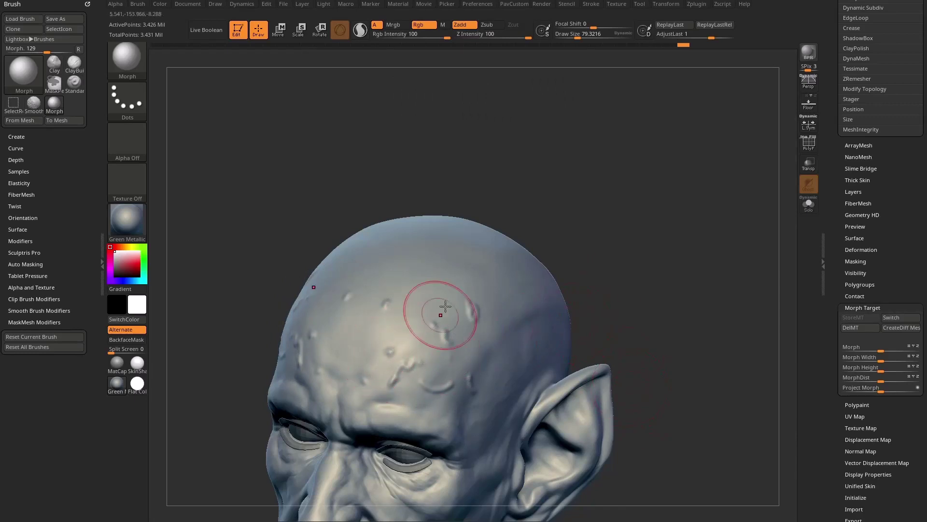
mouse_move(579, 258)
mouse_down()
mouse_move(601, 283)
mouse_move(546, 285)
mouse_up()
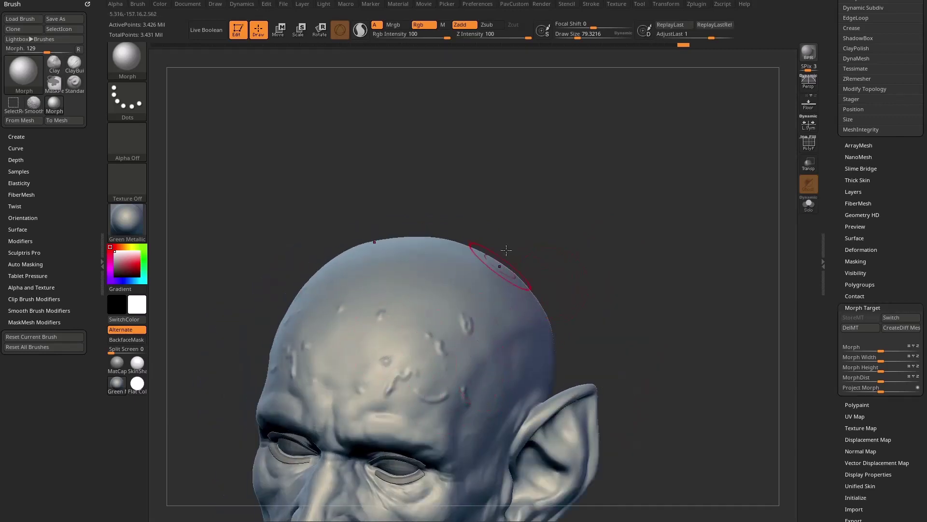
Scrub back through the undo history and mark state 27 as the source to restore from
click(558, 45)
drag(518, 48, 482, 48)
key(ctrl)
drag(618, 260, 637, 250)
Scribble thin curved lines over the forehead bumps with the Standard brush at a draw size of about 9
key(b)
key(s)
key(t)
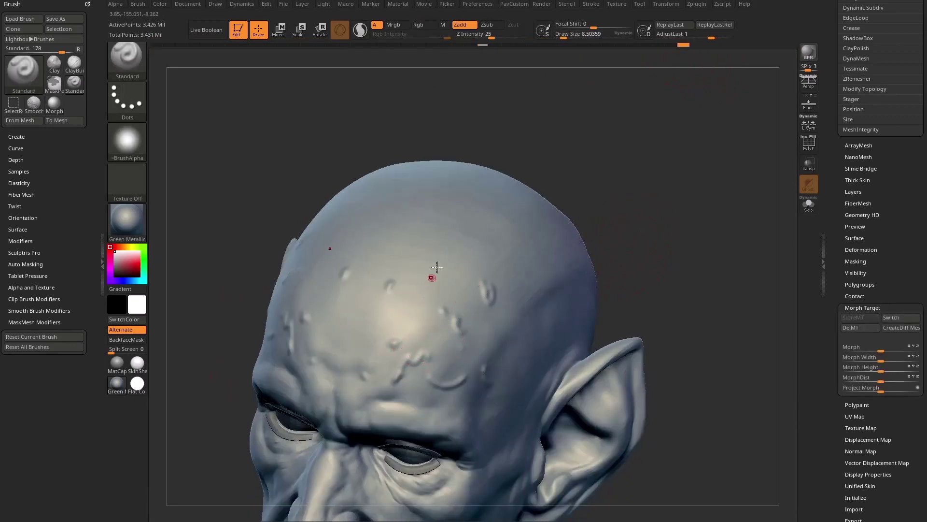
drag(491, 279, 501, 275)
drag(344, 296, 421, 317)
mouse_move(393, 344)
mouse_down()
mouse_move(416, 339)
mouse_move(452, 375)
mouse_up()
drag(607, 253, 643, 262)
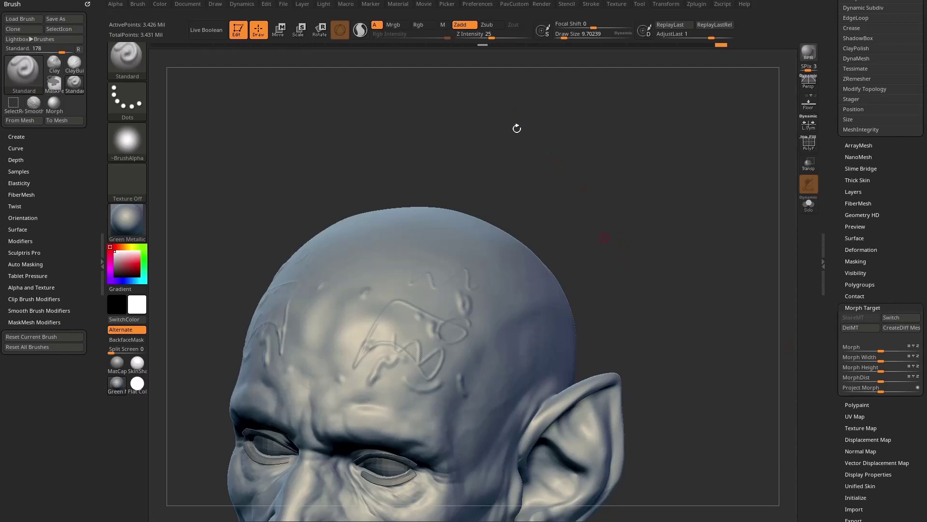
Delete the morph target, switch to the Morph brush at draw size 40.96 and brush over the scribbles on the forehead
click(846, 328)
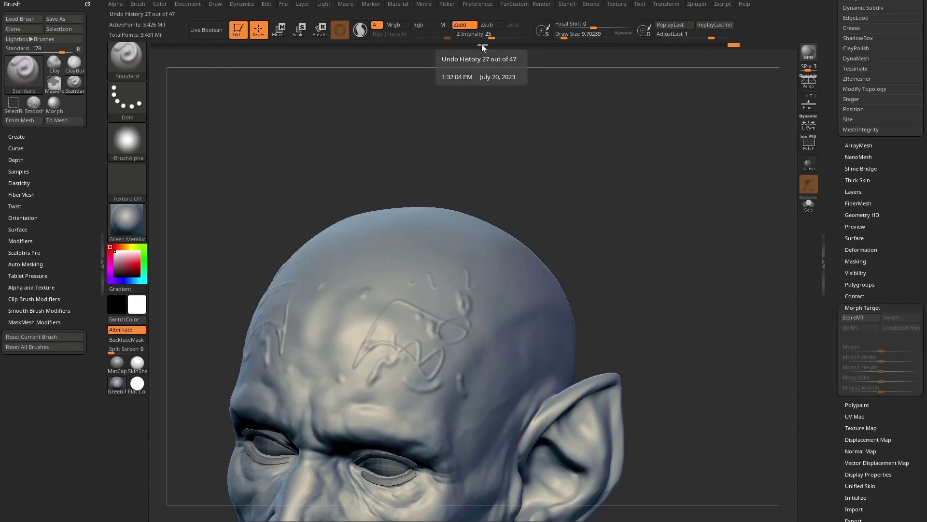
drag(656, 97, 637, 161)
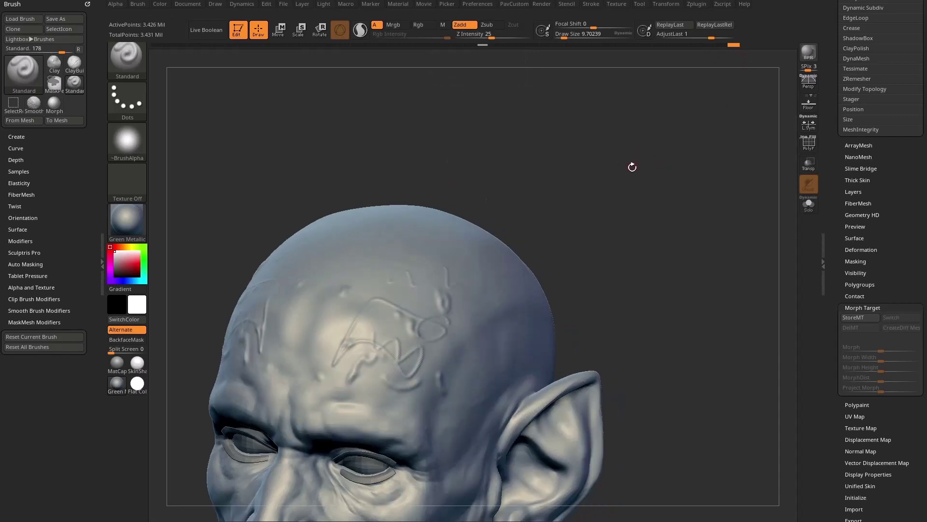
key(b)
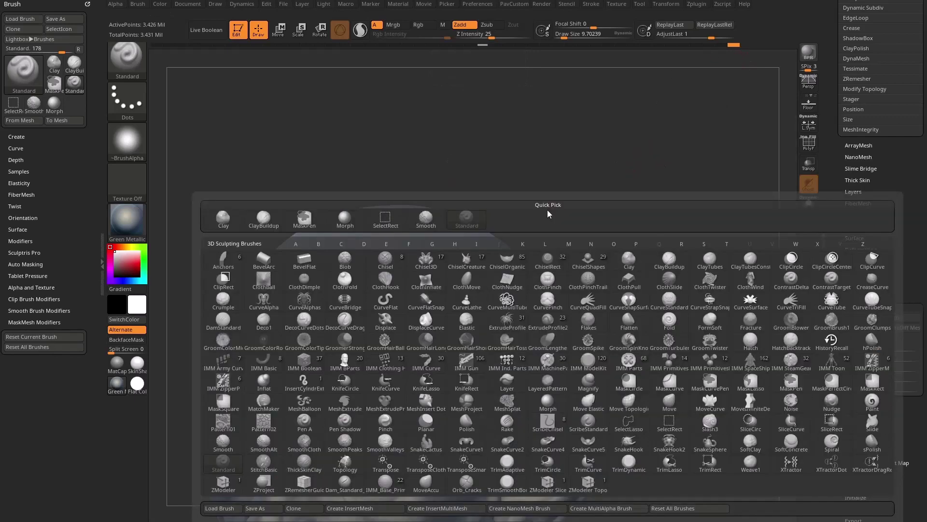
key(m)
key(g)
drag(556, 208, 563, 193)
key(s)
mouse_move(579, 211)
mouse_down()
mouse_move(557, 210)
mouse_move(582, 189)
mouse_move(583, 201)
mouse_move(615, 200)
mouse_up()
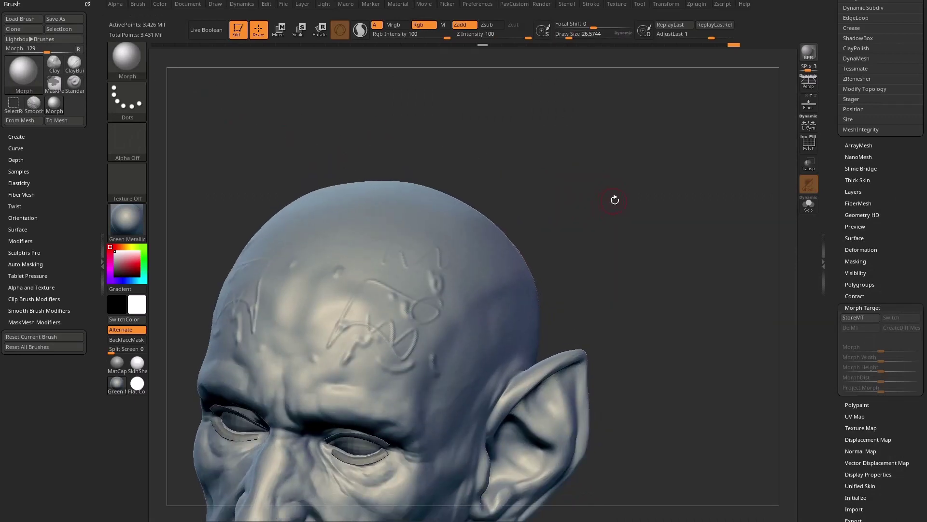
key(s)
mouse_move(394, 300)
mouse_down()
mouse_move(358, 285)
mouse_move(348, 338)
mouse_move(370, 314)
mouse_up()
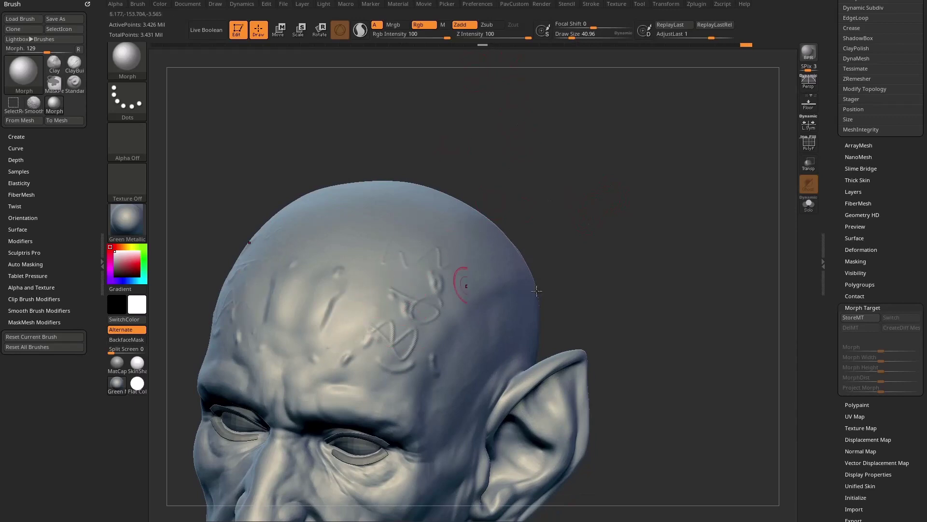
Brush away the remaining marks in the middle of the forehead with the Morph brush
click(858, 324)
drag(642, 291, 671, 295)
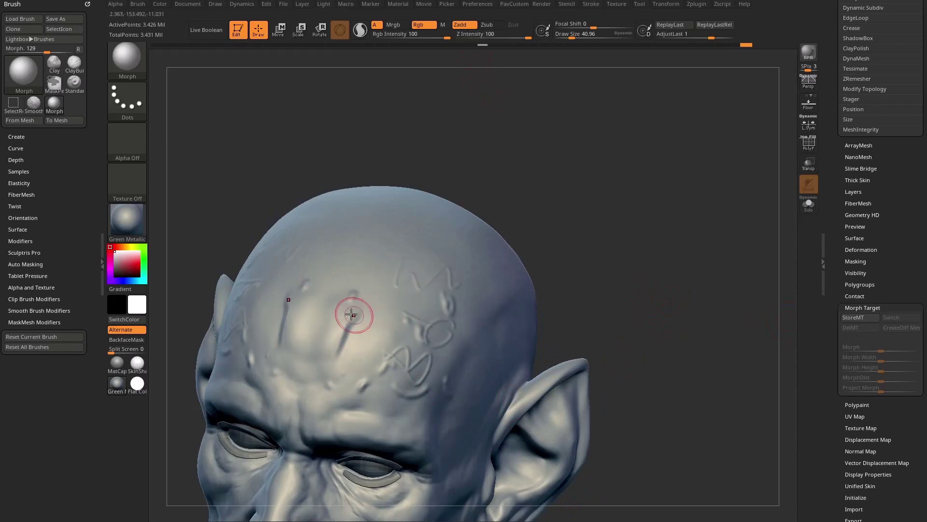
drag(352, 311, 357, 314)
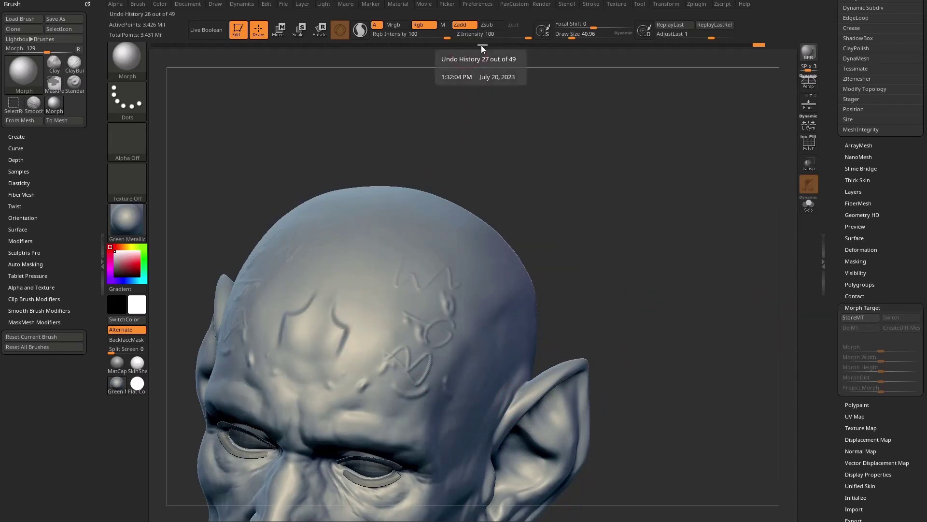
mouse_move(352, 269)
mouse_down()
mouse_move(304, 338)
mouse_move(329, 364)
mouse_move(312, 404)
mouse_up()
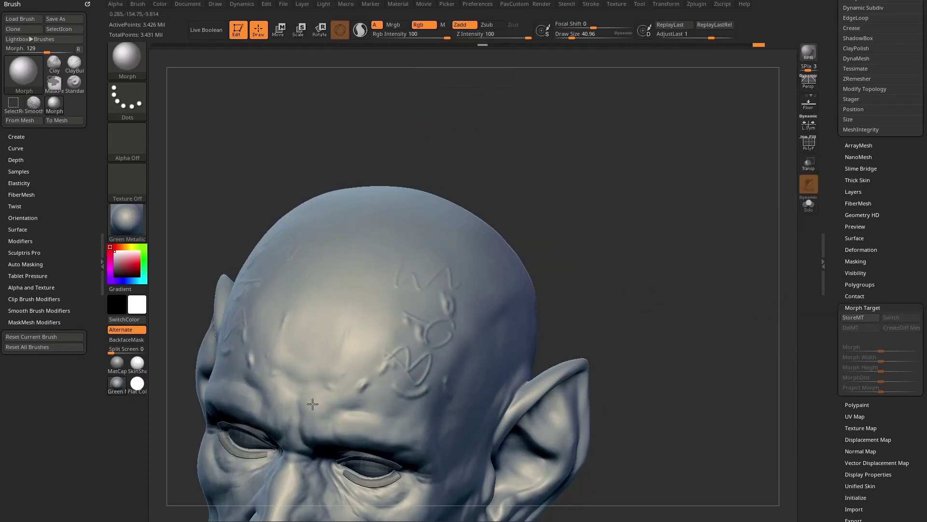
drag(366, 380, 371, 362)
Erase the remaining scribbles and bumps between the forehead and the temple with the Morph brush
drag(620, 261, 557, 267)
mouse_move(378, 353)
mouse_down()
mouse_move(377, 339)
mouse_move(425, 362)
mouse_up()
mouse_move(416, 396)
mouse_down()
mouse_move(408, 289)
mouse_move(417, 283)
mouse_up()
drag(568, 193, 549, 209)
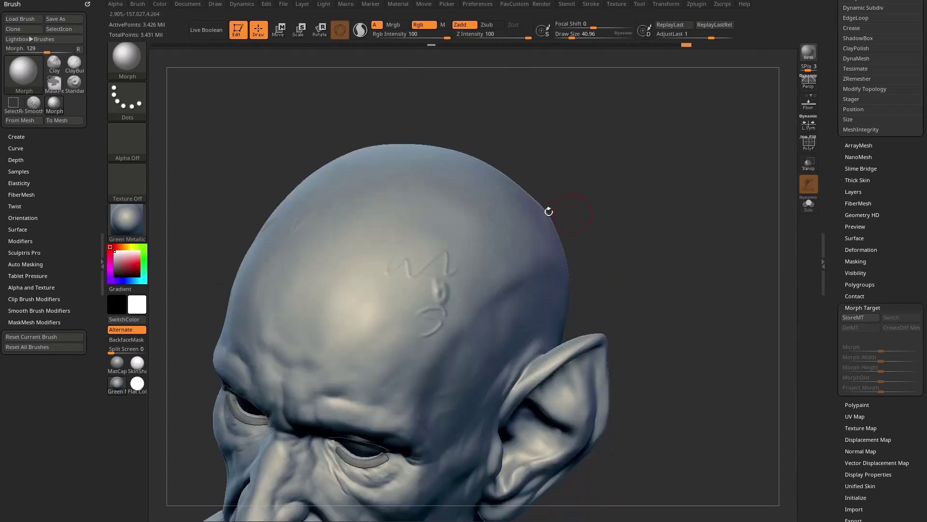
drag(419, 307, 412, 351)
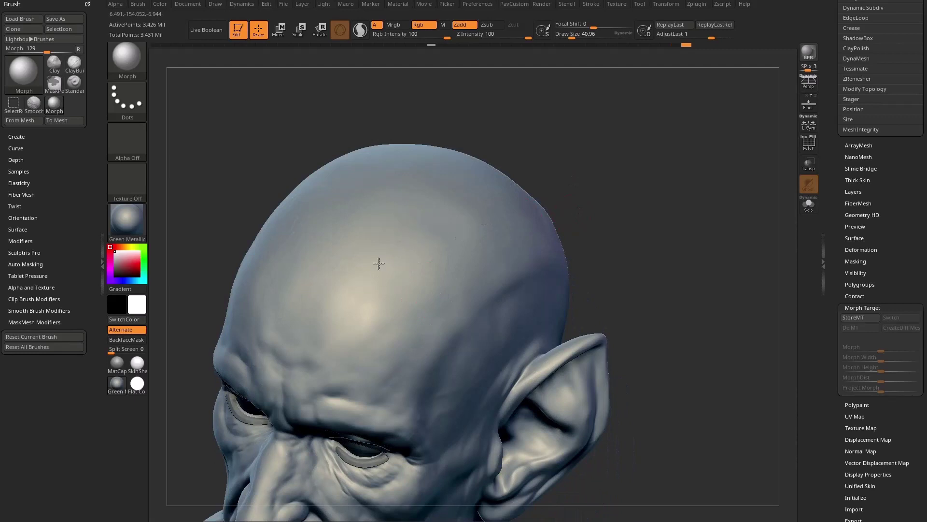
right_drag(378, 263, 607, 198)
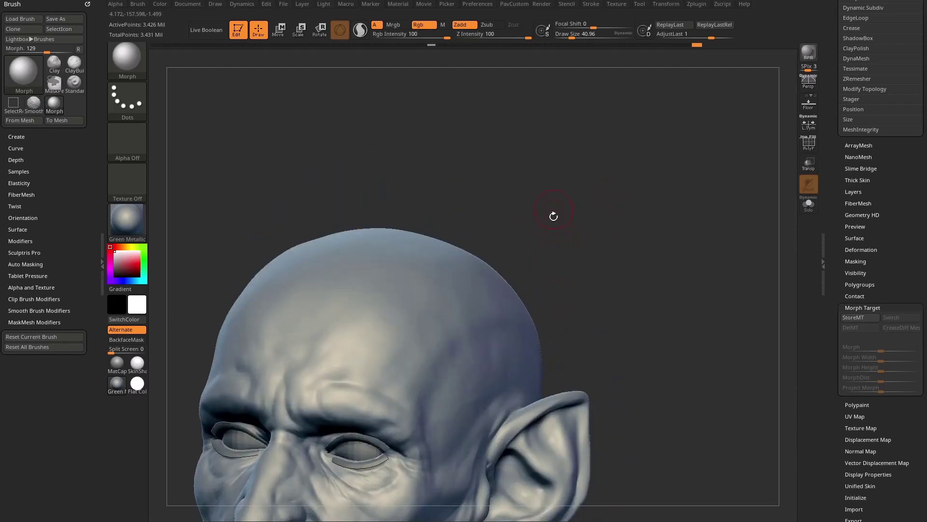
Filter the sculpting brushes by H and inspect the HistoryRecall brush's description
key(b)
key(h)
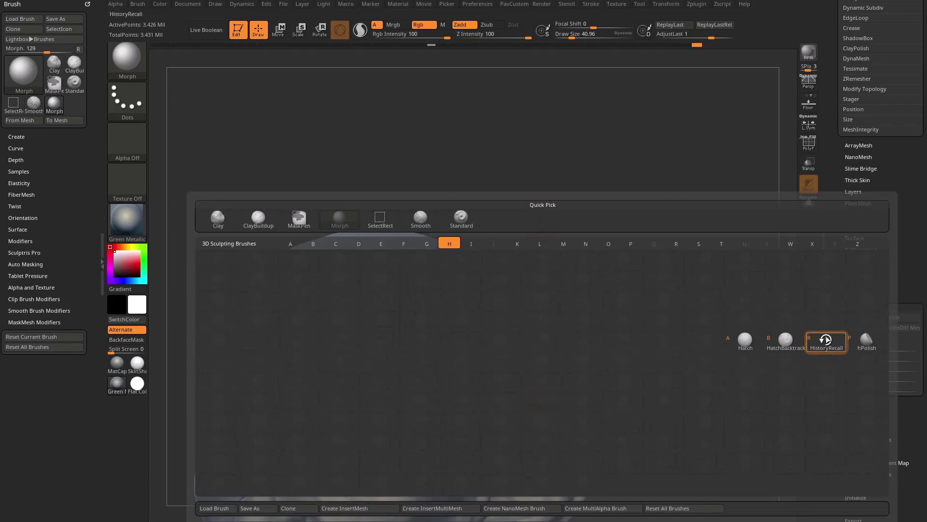
mouse_move(824, 347)
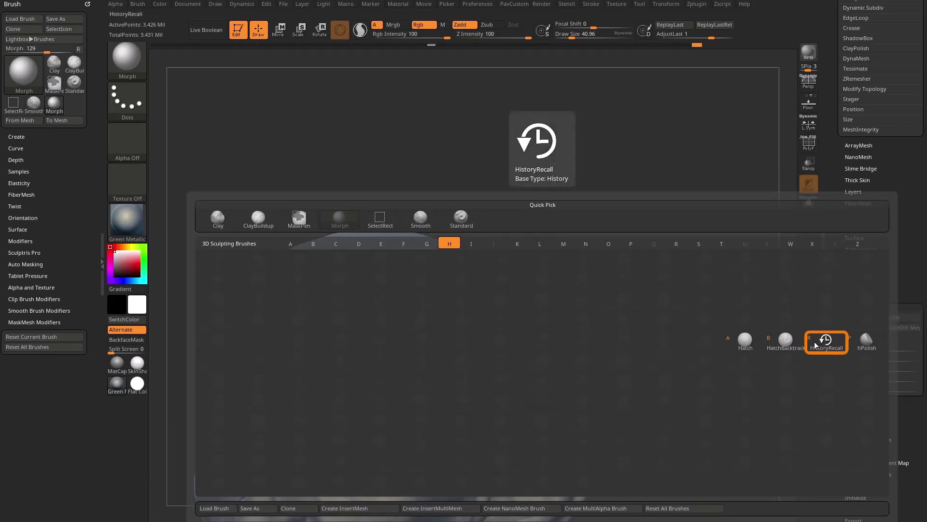
Switch to the YouTube browser window, open the ZBrush 2020 What's New playlist and browse to the History Recall brush videos
drag(0, 411, 522, 21)
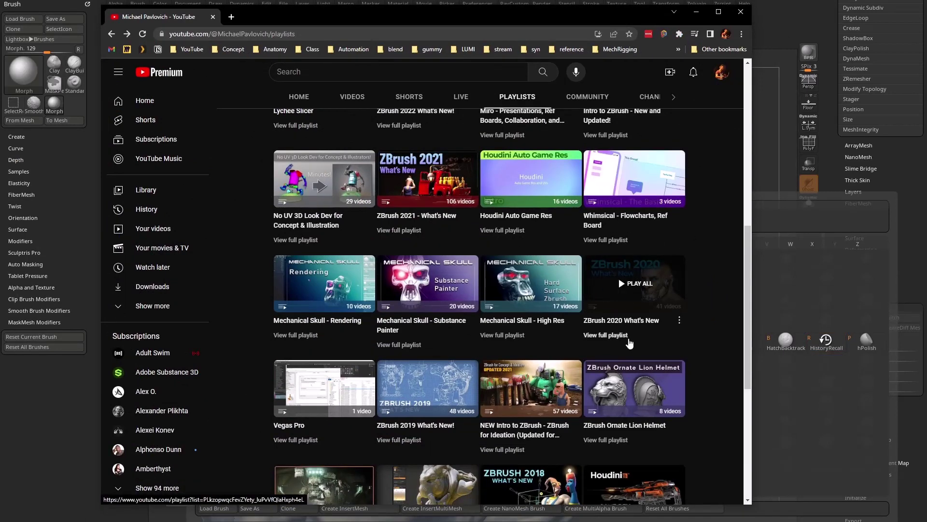
click(611, 338)
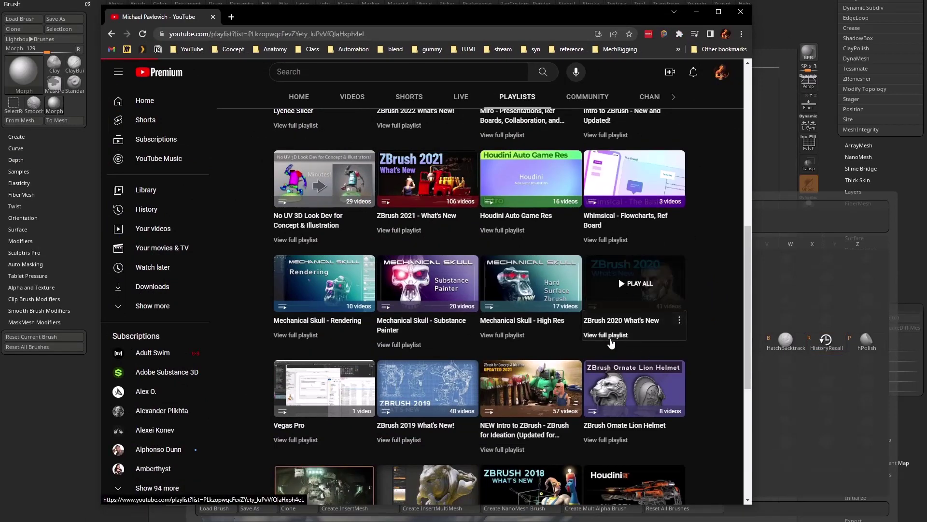
scroll(561, 280, down, 8)
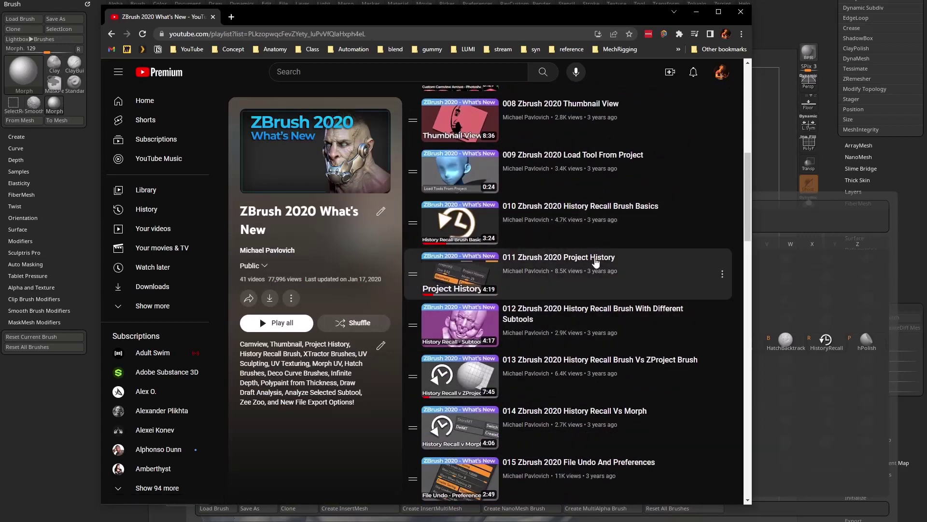
drag(551, 20, 551, 0)
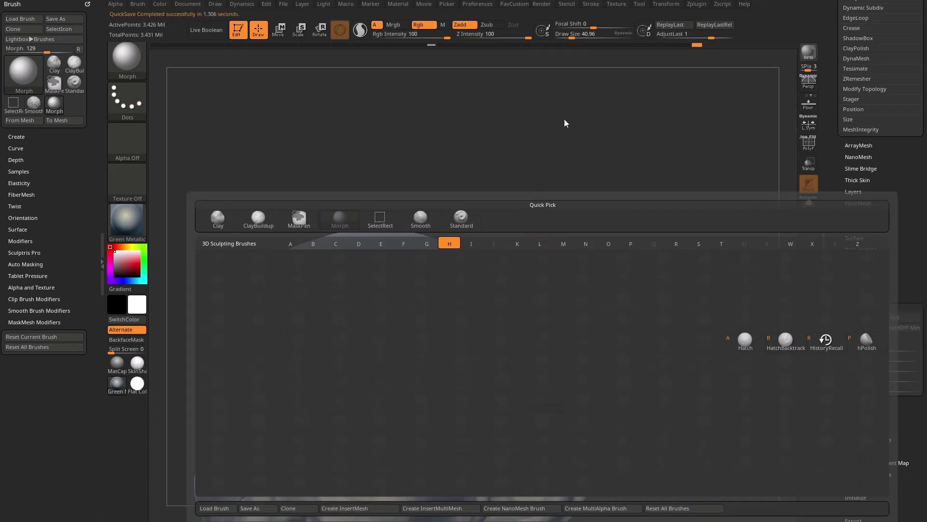
Load the Stitch1 brush from the Stitch folder of the Lightbox brush library
mouse_move(600, 124)
mouse_down()
mouse_move(640, 173)
mouse_move(633, 180)
mouse_up()
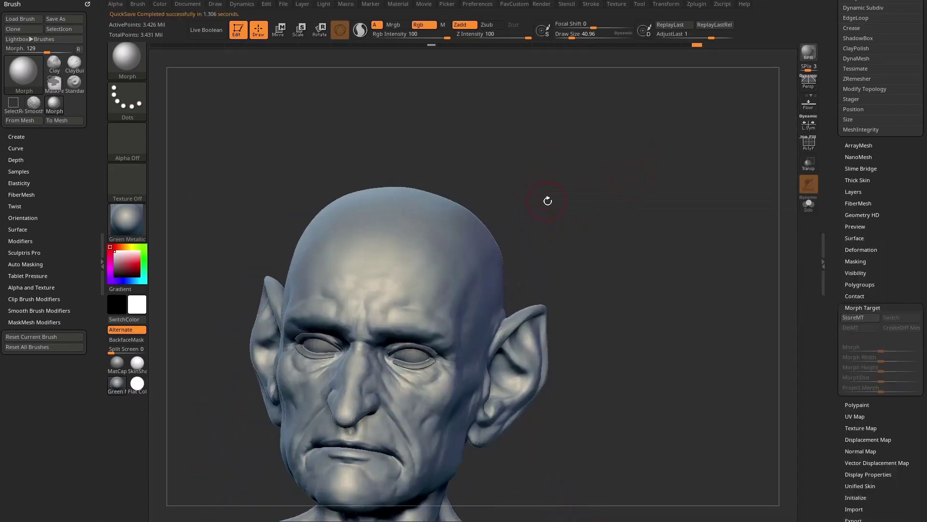
key(comma)
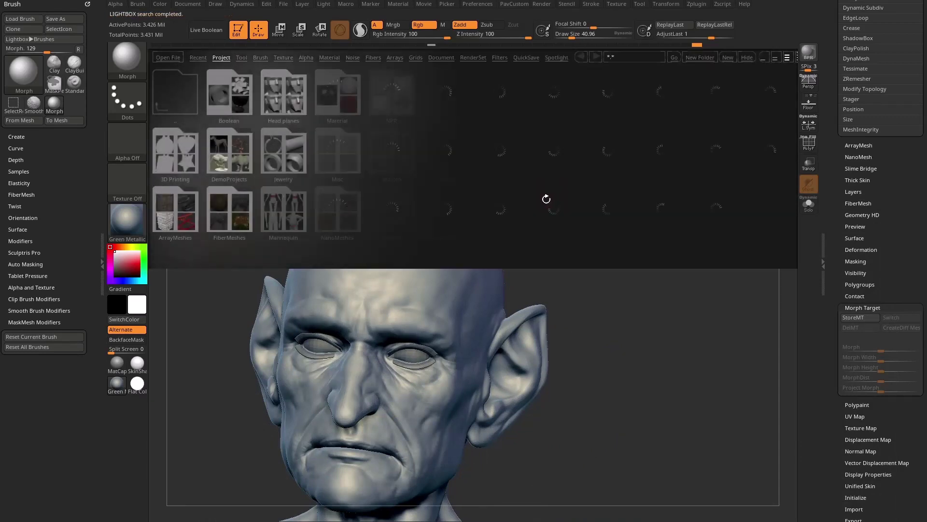
click(261, 58)
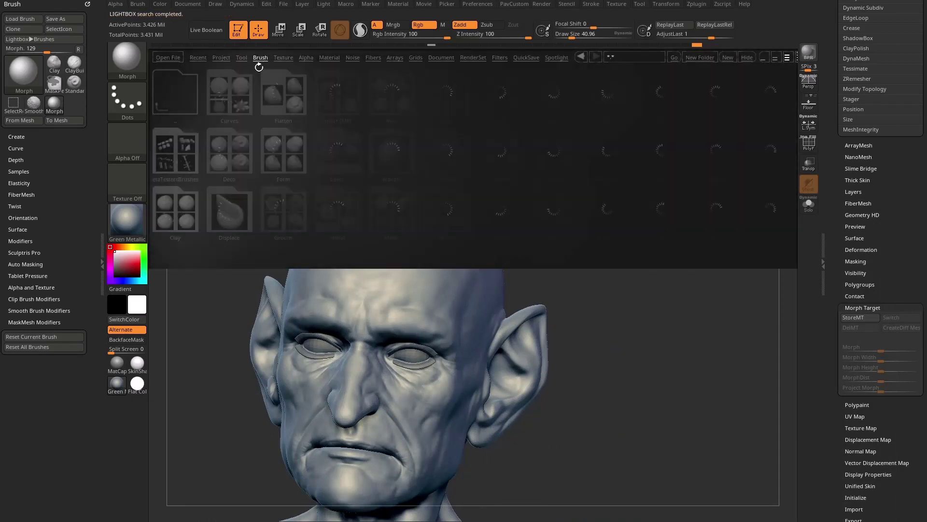
scroll(413, 168, down, 3)
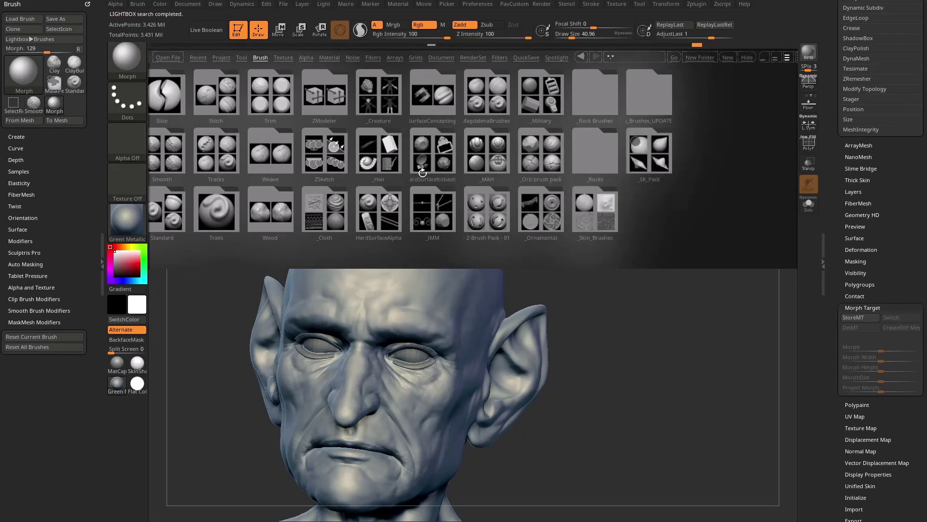
double_click(217, 90)
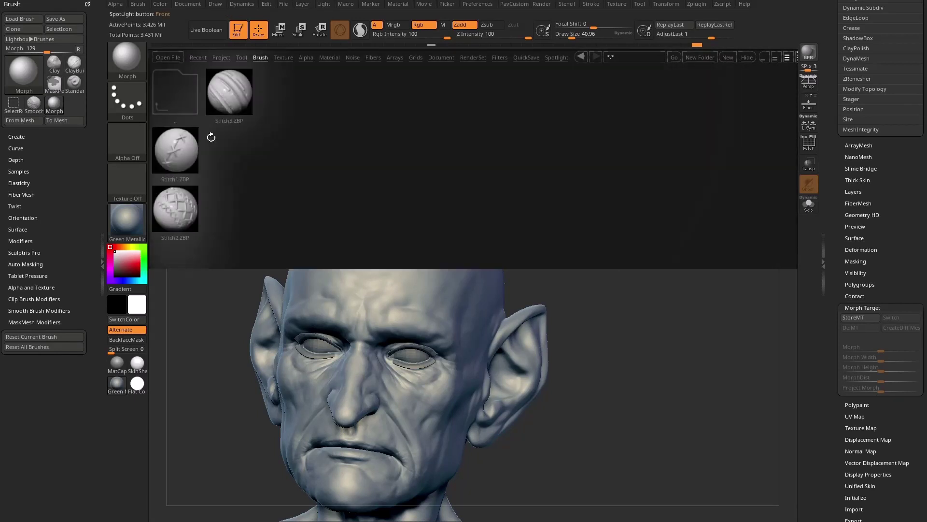
double_click(174, 148)
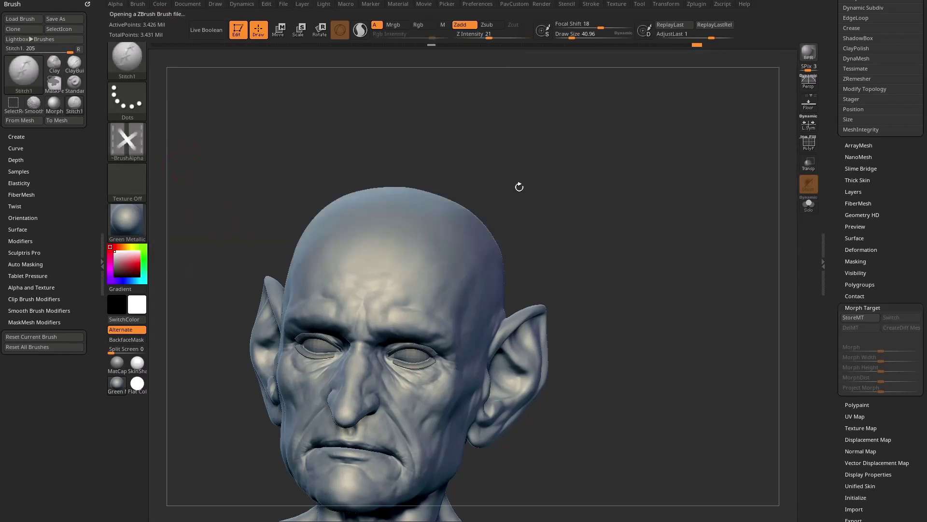
Draw symmetrical stitched seams across the forehead, around the eyes and over the cheeks with the Stitch1 brush
mouse_move(592, 176)
alt+mouse_down()
mouse_move(629, 149)
mouse_move(634, 155)
alt+mouse_up()
mouse_move(634, 154)
shift+mouse_down()
mouse_move(649, 157)
mouse_move(646, 115)
mouse_move(621, 149)
shift+mouse_up()
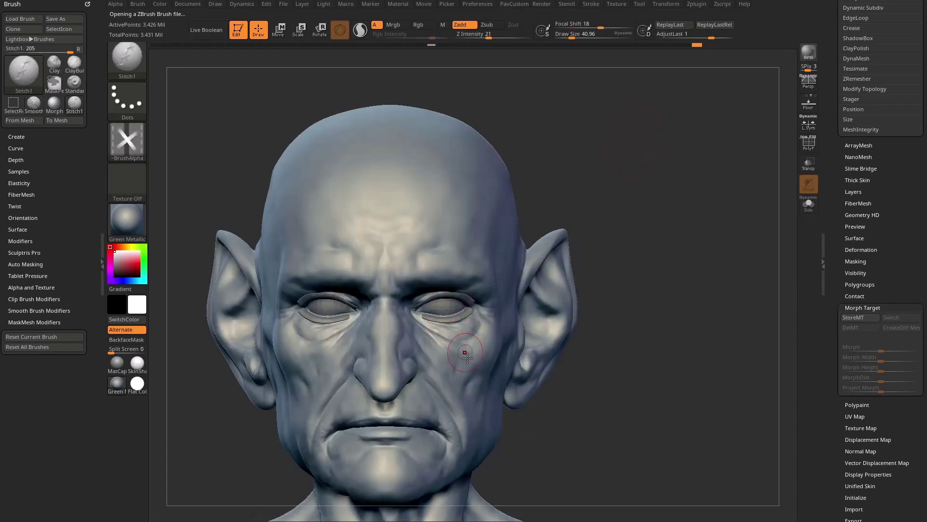
drag(484, 390, 423, 321)
mouse_move(348, 329)
mouse_down()
mouse_move(286, 384)
mouse_move(285, 270)
mouse_move(476, 260)
mouse_move(486, 342)
mouse_up()
Lower the body mesh to subdivision level 3
drag(753, 241, 666, 253)
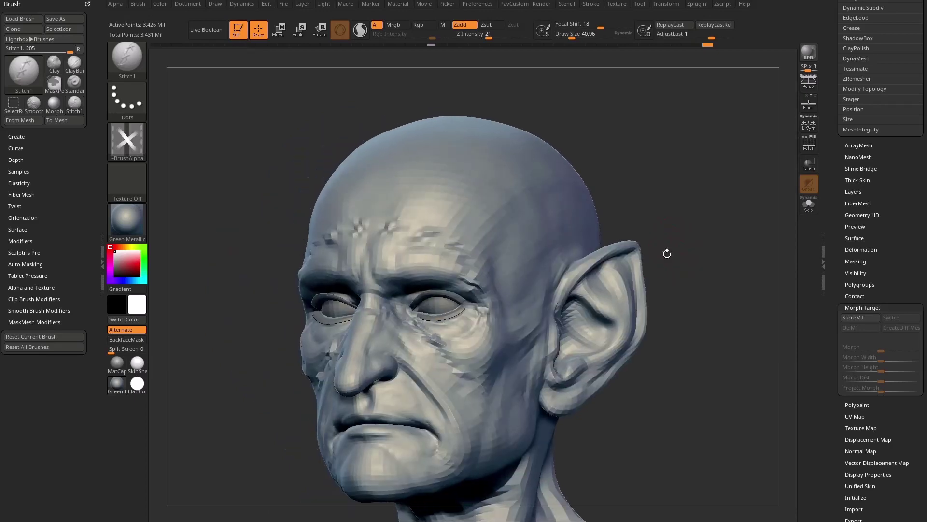
mouse_move(680, 205)
mouse_down()
mouse_move(718, 201)
mouse_move(435, 315)
mouse_move(709, 259)
mouse_up()
scroll(830, 183, up, 5)
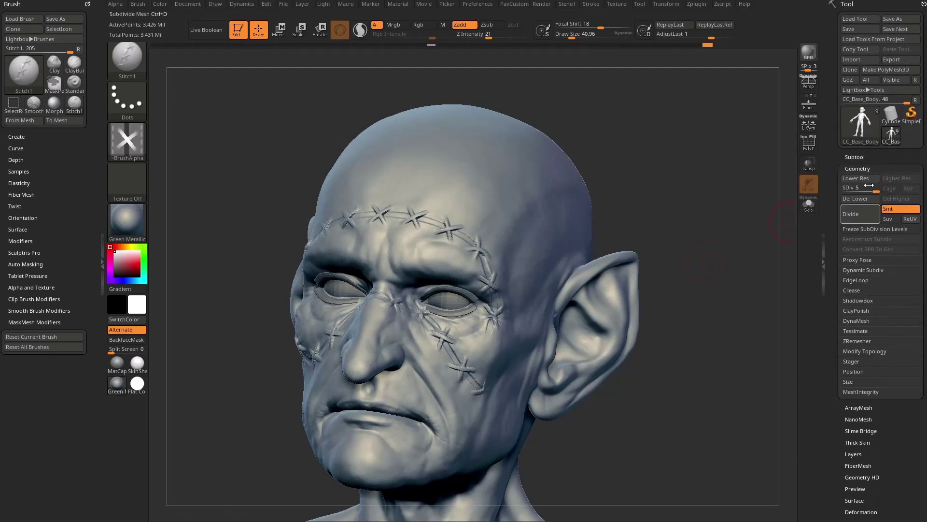
click(856, 186)
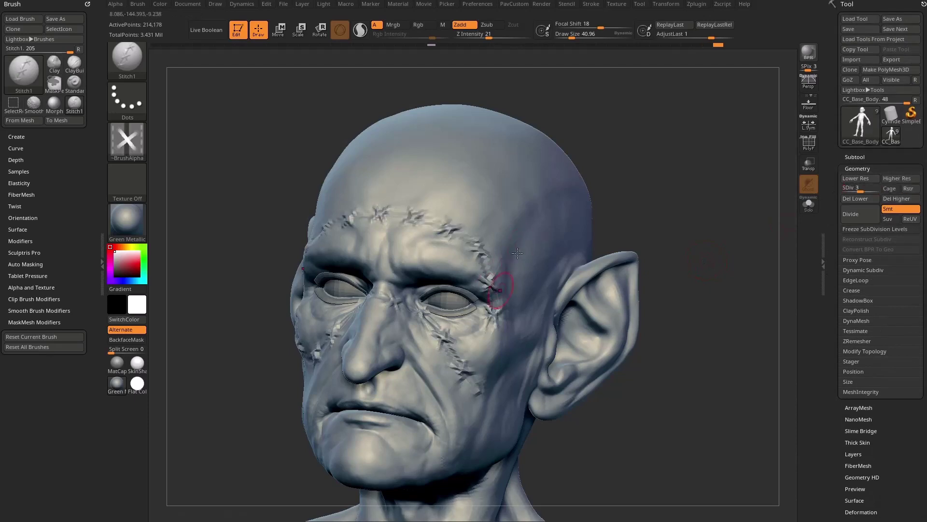
Try a Stitch1 stroke on the cheek in front of the ear at draw size about 55, and undo it
drag(663, 262, 625, 256)
key(s)
mouse_move(513, 343)
mouse_down()
mouse_move(524, 345)
mouse_move(515, 344)
mouse_move(510, 392)
mouse_up()
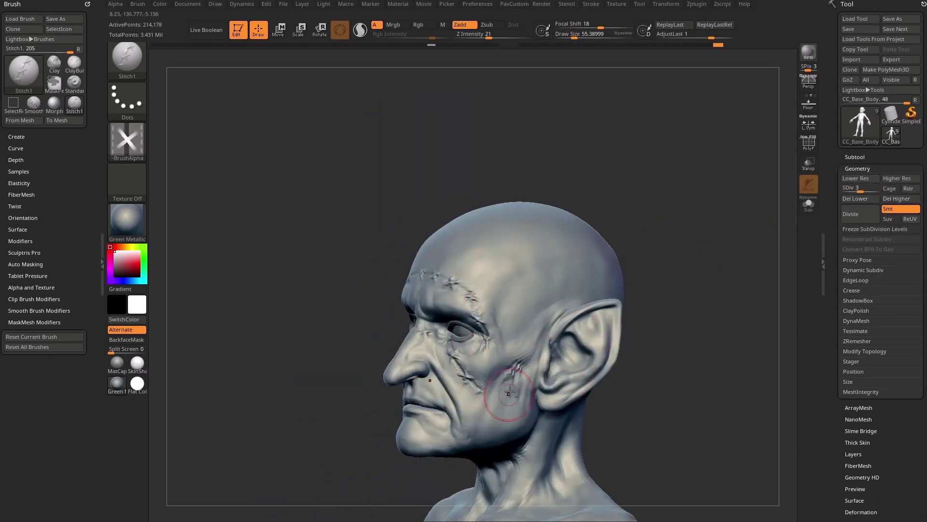
key(ctrl+z)
Build up the cheek above the jaw with the ClayTubes brush and smooth the result
key(b)
key(s)
key(t)
mouse_move(663, 292)
mouse_down()
mouse_move(669, 303)
mouse_move(646, 272)
mouse_move(670, 295)
mouse_up()
key(b)
key(c)
key(t)
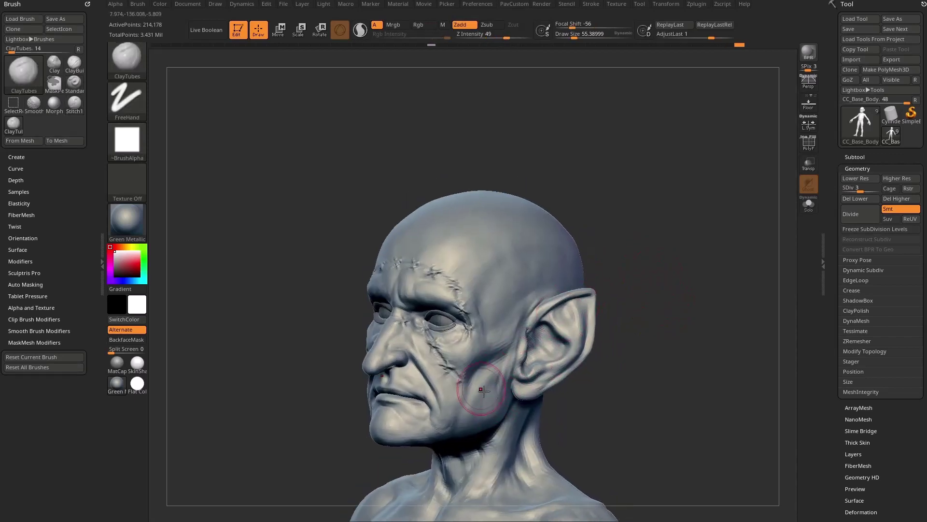
drag(484, 402, 487, 382)
shift+drag(487, 383, 487, 397)
Add ClayTubes strokes over the temple and smooth them toward the forehead
drag(647, 287, 660, 289)
mouse_move(494, 337)
mouse_down()
mouse_move(512, 309)
mouse_move(520, 247)
mouse_move(477, 256)
mouse_up()
shift+drag(535, 254, 487, 253)
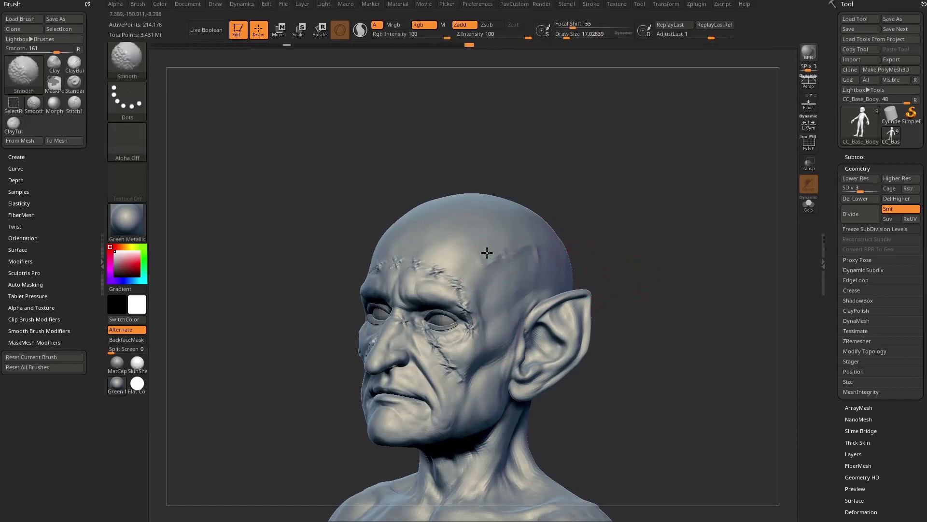
Return the mesh to subdivision level 5 and set the Standard brush's draw size to about 44
drag(598, 252, 499, 293)
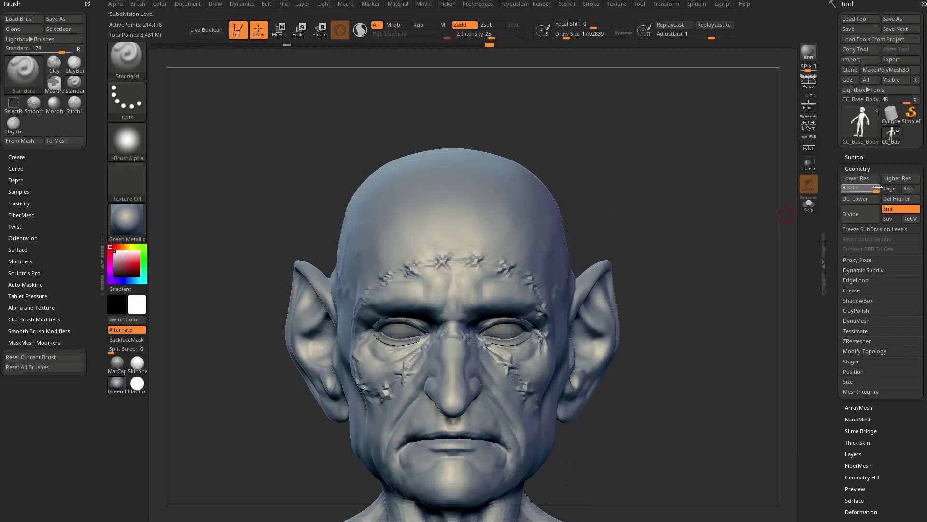
mouse_move(679, 255)
mouse_down()
mouse_move(733, 251)
mouse_move(692, 258)
mouse_up()
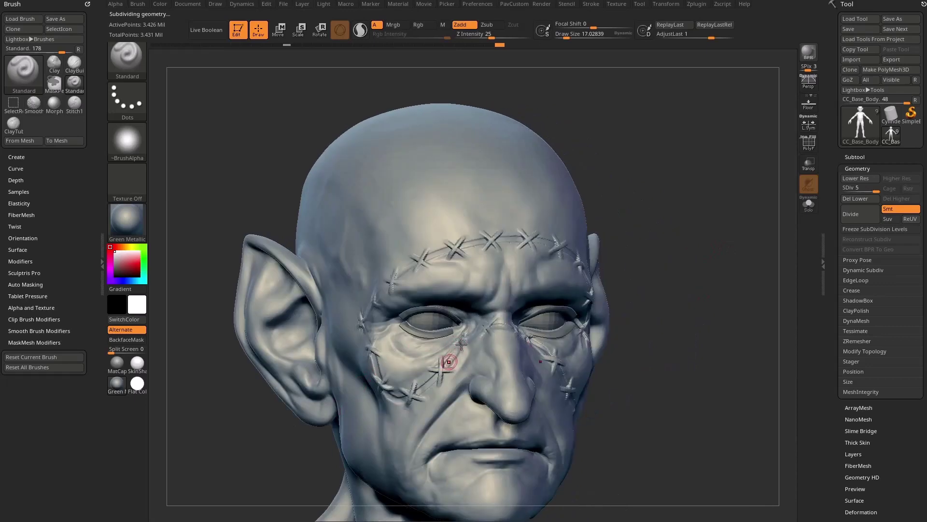
drag(678, 287, 636, 295)
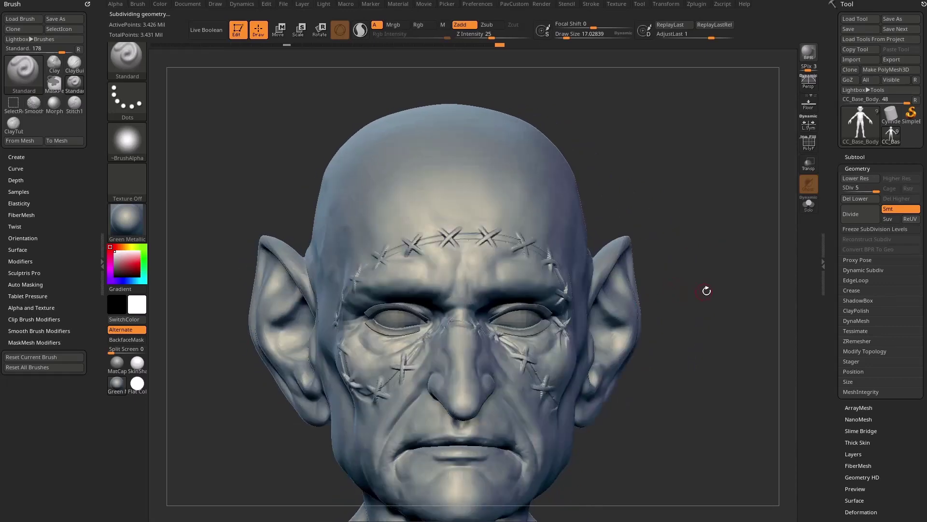
key(s)
drag(706, 291, 684, 292)
drag(700, 253, 695, 266)
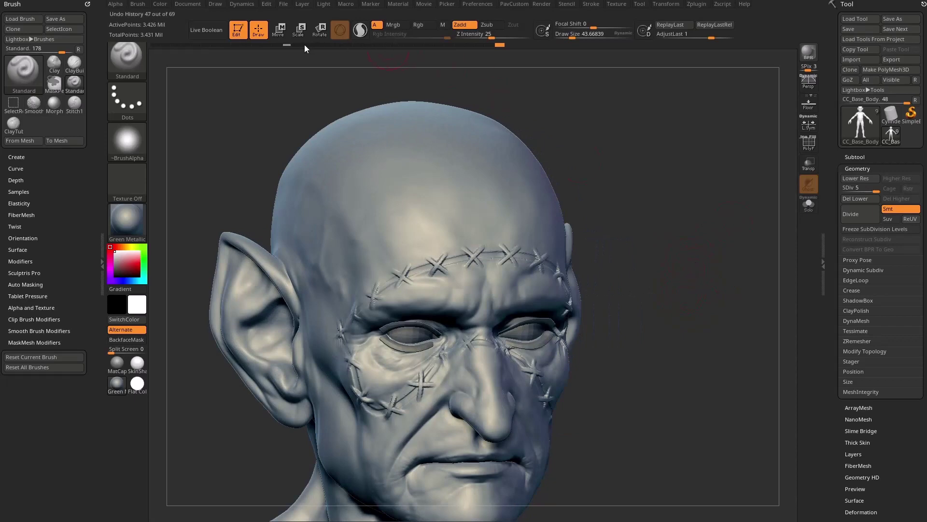
Step back through the undo history and mark the clean head state before the forehead bumps and stitches as the recall point
drag(304, 44, 297, 44)
click(287, 46)
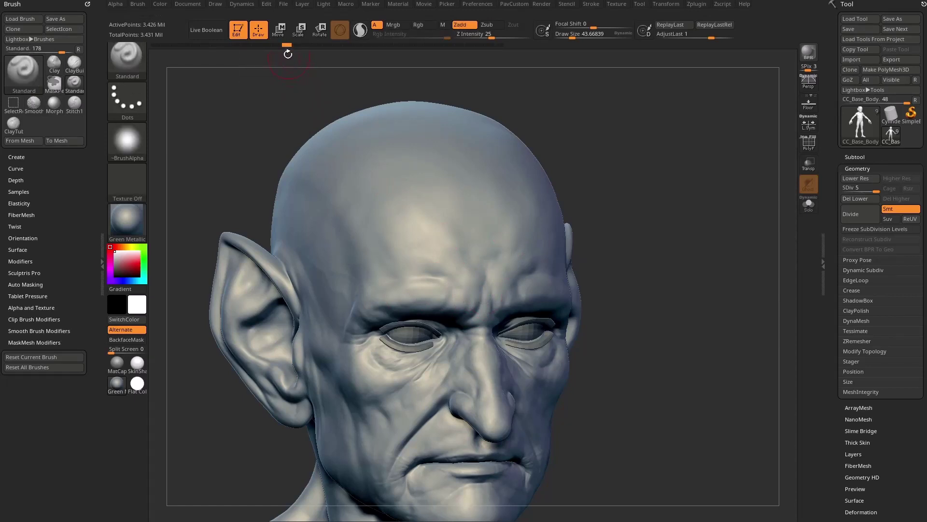
key(ctrl)
ctrl+click(287, 46)
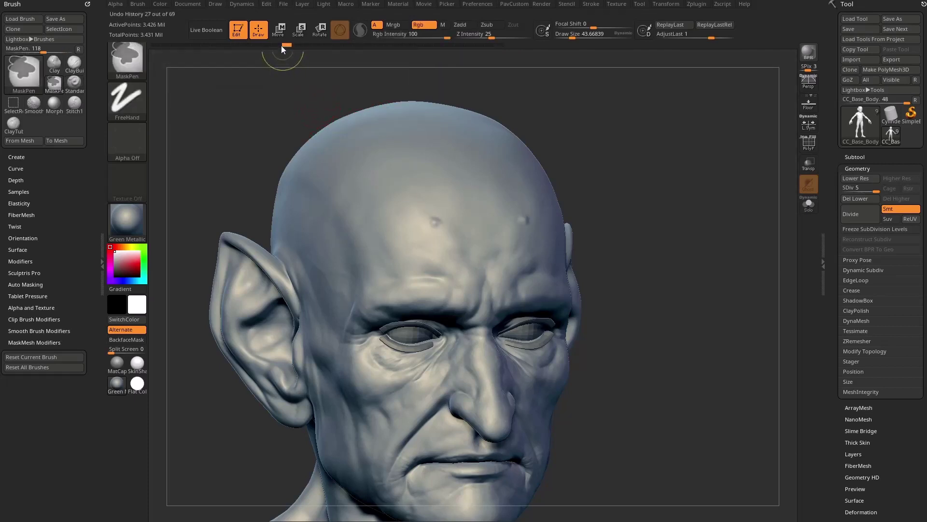
ctrl+click(278, 45)
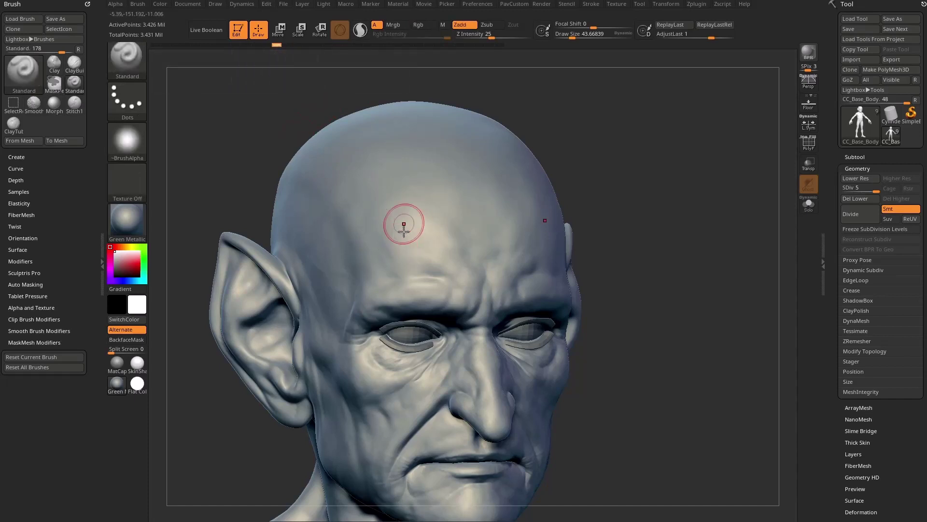
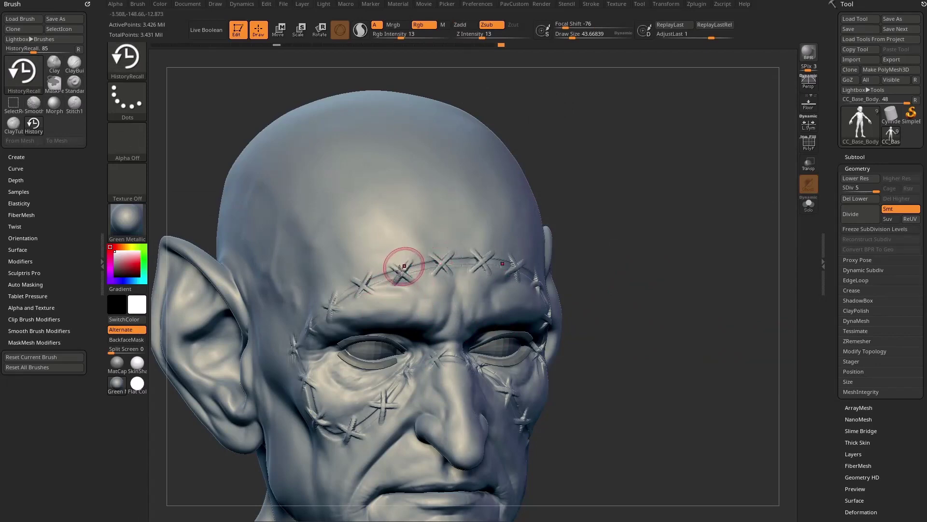
Turn off symmetry and erase one stitch near the middle of the forehead with the HistoryRecall brush
drag(575, 213, 609, 220)
drag(505, 271, 447, 282)
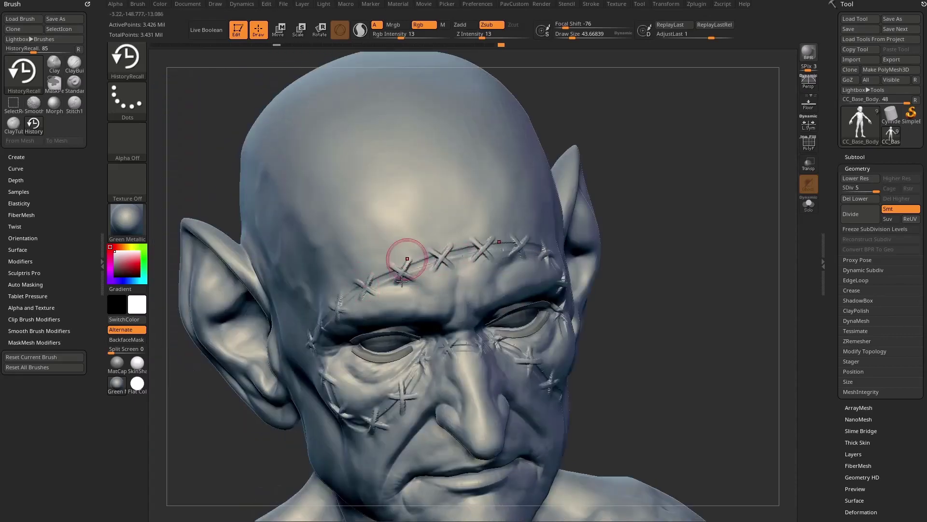
drag(640, 255, 625, 224)
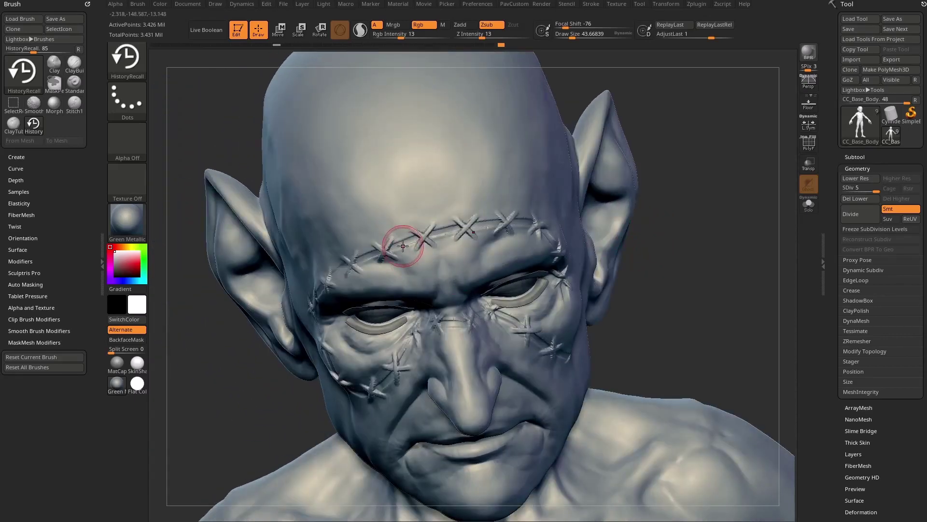
key(x)
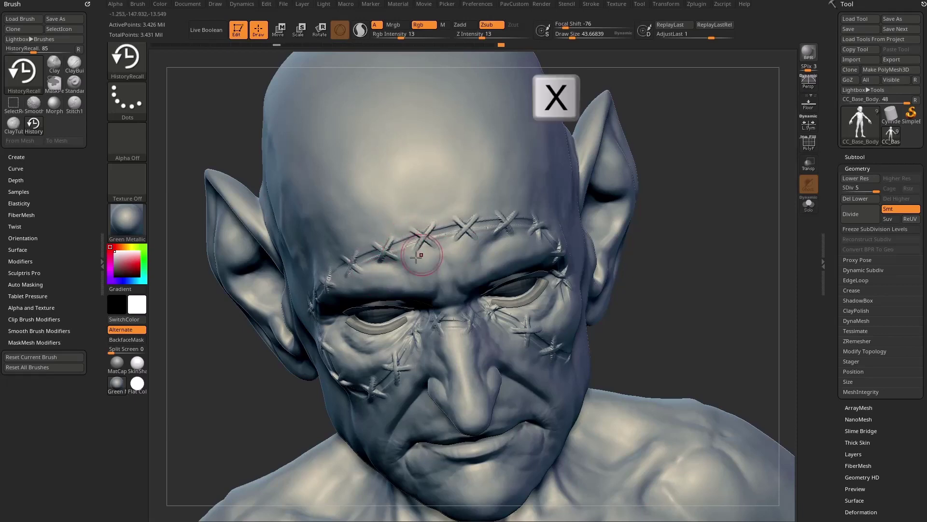
mouse_move(672, 232)
mouse_down()
mouse_move(700, 205)
mouse_move(675, 230)
mouse_move(645, 233)
mouse_up()
drag(464, 218, 460, 234)
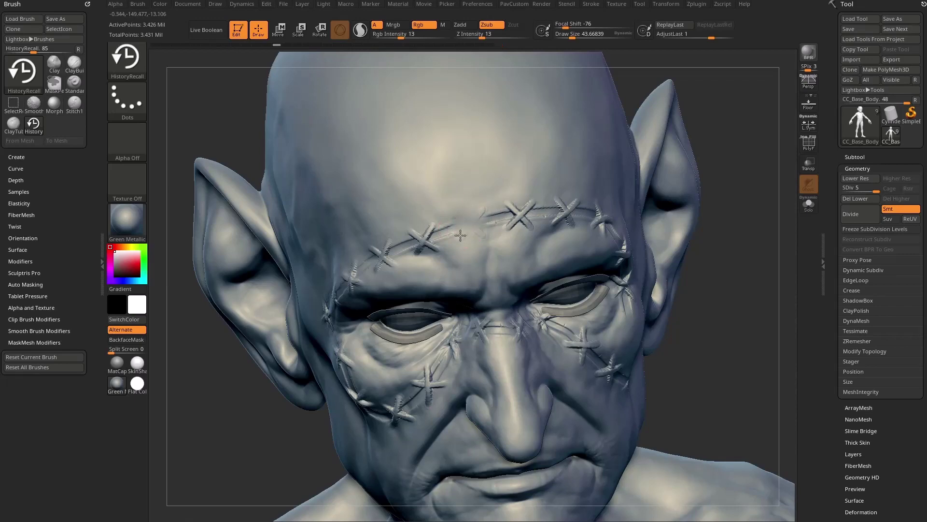
Show the polygon wireframe, recall more of the central forehead seam with HistoryRecall, and smooth the restored area
drag(724, 193, 628, 206)
click(808, 145)
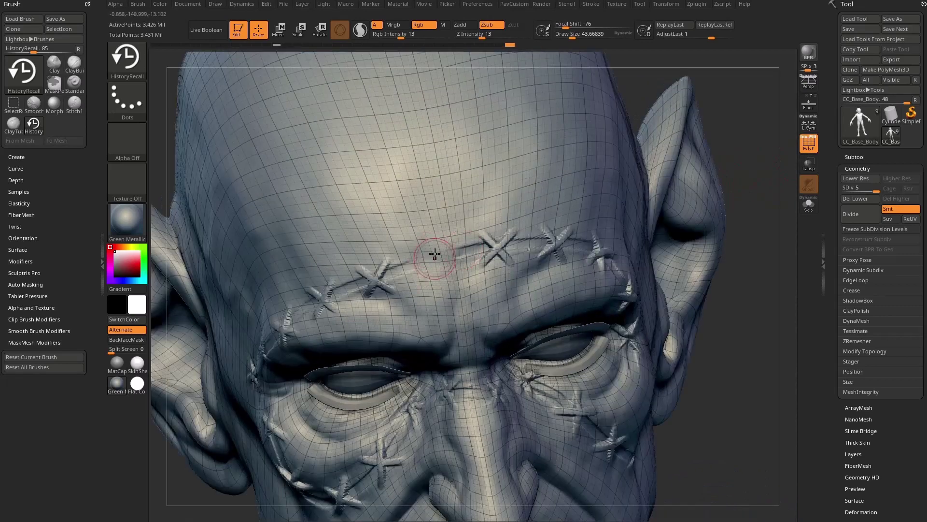
right_drag(435, 272, 409, 291)
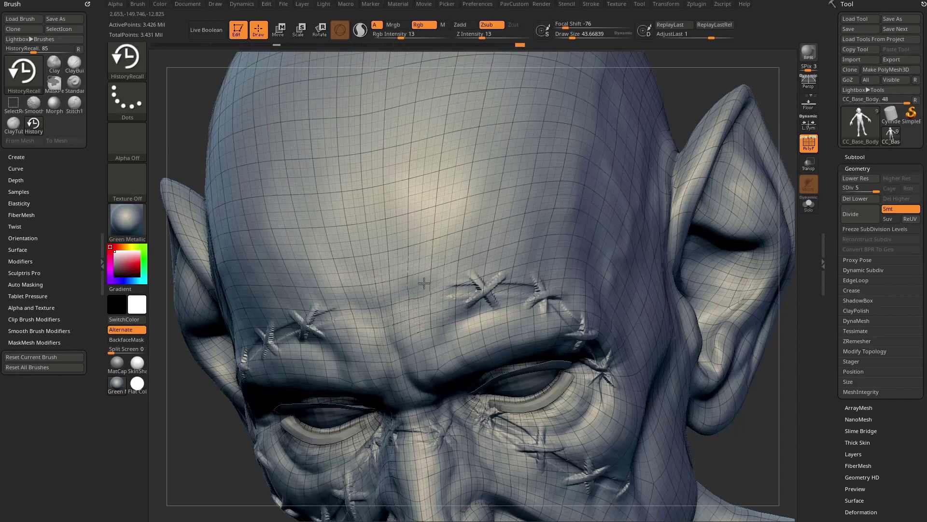
right_drag(424, 282, 414, 305)
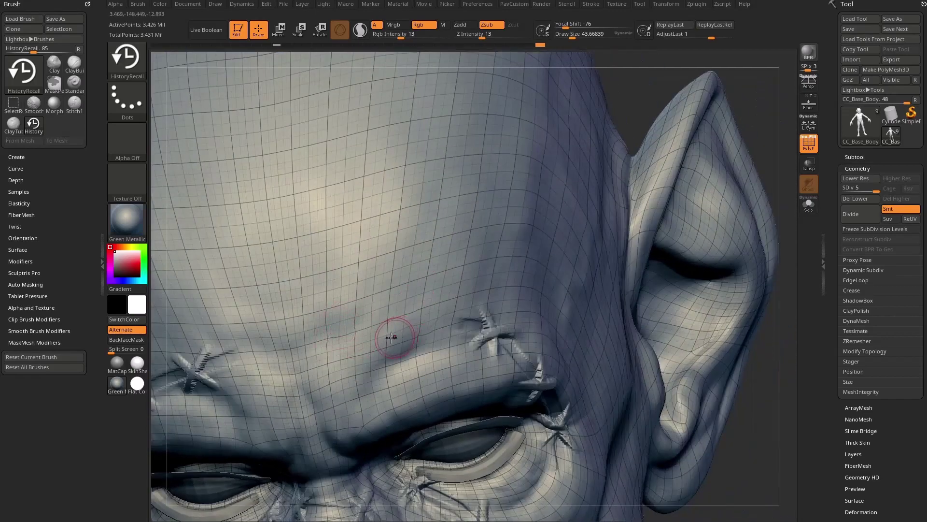
key(shift)
shift+drag(309, 331, 287, 333)
drag(371, 327, 411, 333)
Set the HistoryRecall brush's draw size to about 83 and erase the stitches on the character's right cheek
ctrl+right_drag(406, 309, 386, 252)
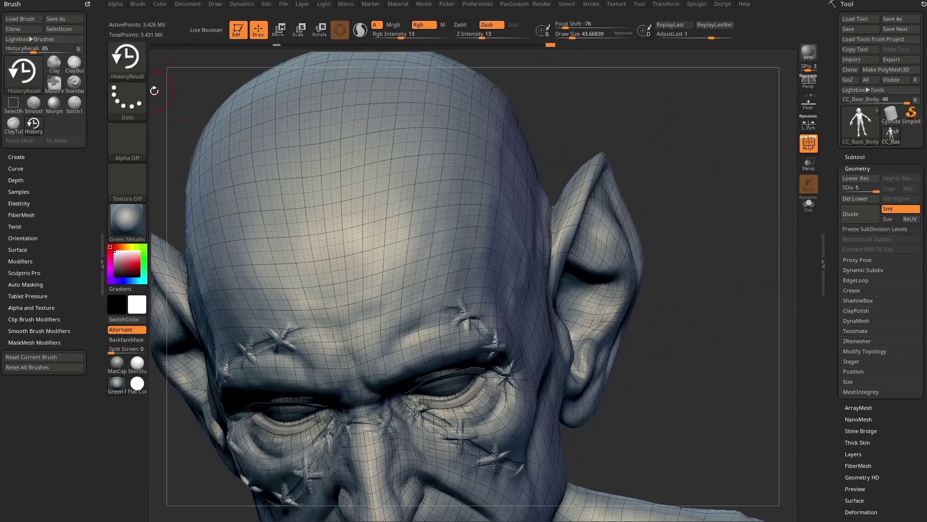
ctrl+right_drag(449, 188, 473, 239)
right_drag(345, 335, 503, 209)
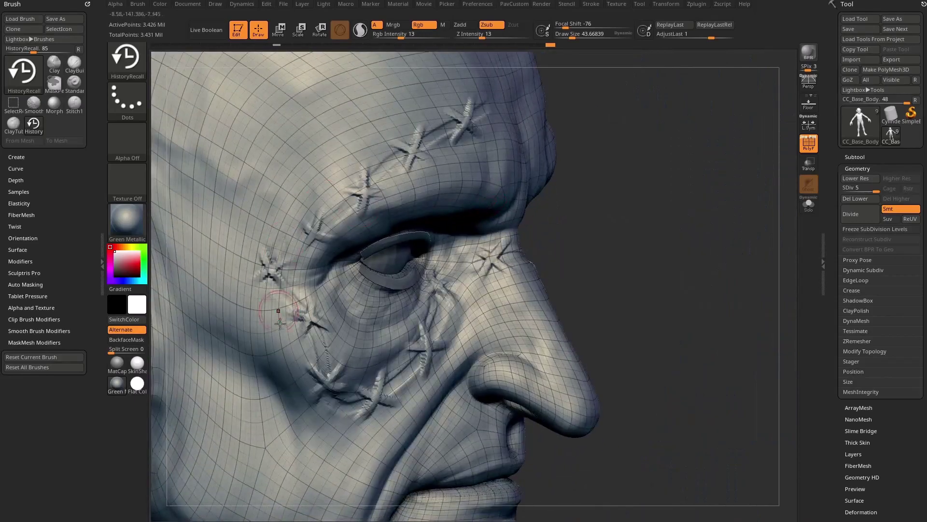
right_drag(296, 308, 290, 245)
mouse_move(401, 271)
right_down()
mouse_move(321, 310)
mouse_move(390, 312)
mouse_move(304, 316)
mouse_move(404, 307)
right_up()
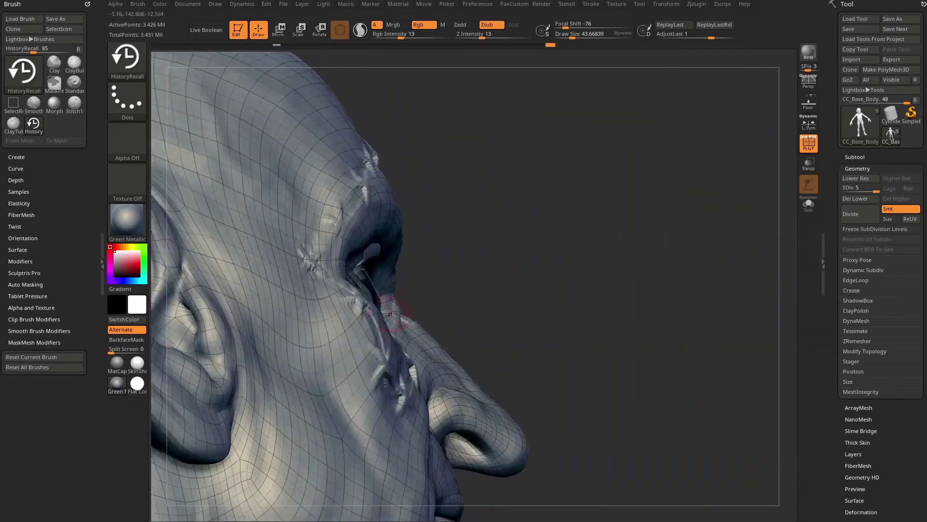
key(s)
mouse_move(369, 353)
mouse_down()
mouse_move(405, 374)
mouse_move(398, 363)
mouse_move(409, 392)
mouse_up()
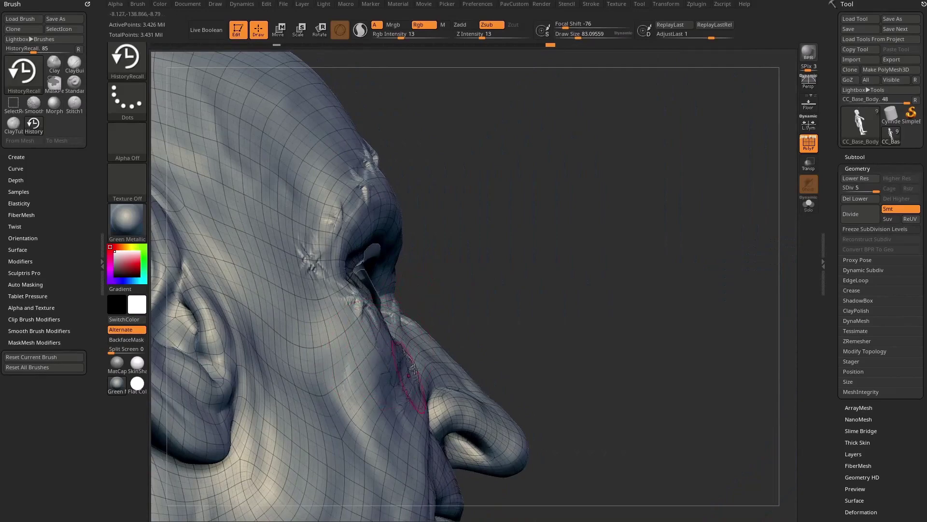
right_drag(409, 392, 334, 357)
drag(435, 319, 404, 335)
right_drag(477, 335, 514, 292)
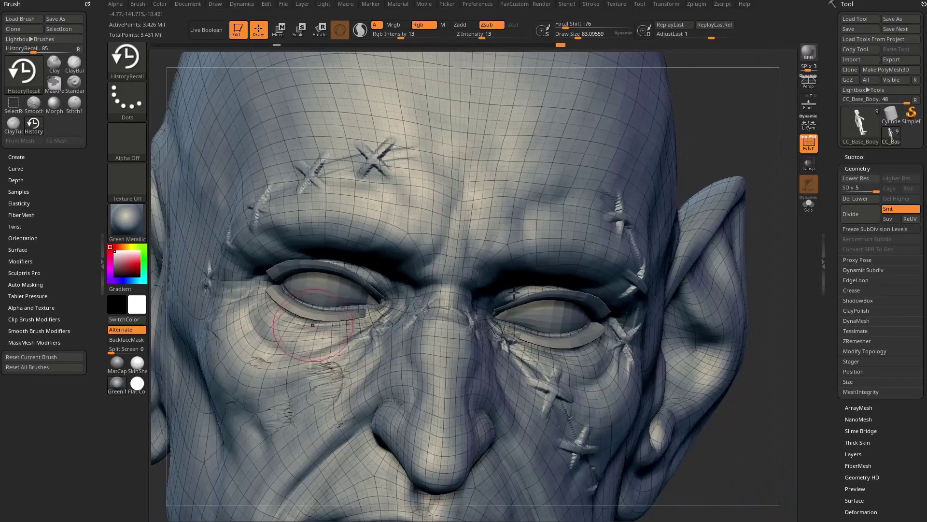
Hide the wireframe and erase the stitches along the character's right brow and temple with HistoryRecall
click(809, 145)
right_drag(416, 299, 435, 240)
right_drag(401, 206, 331, 265)
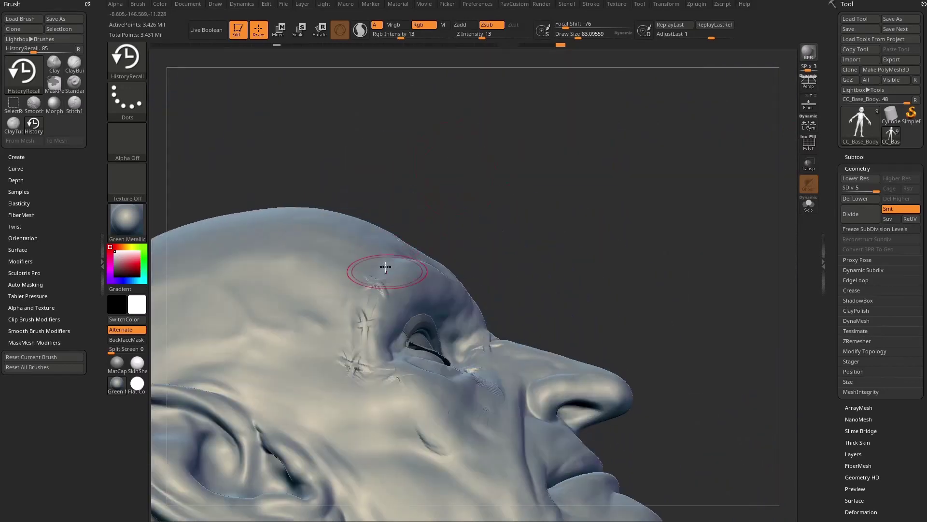
mouse_move(430, 193)
right_down()
mouse_move(344, 388)
mouse_move(383, 404)
mouse_move(657, 197)
mouse_move(696, 206)
right_up()
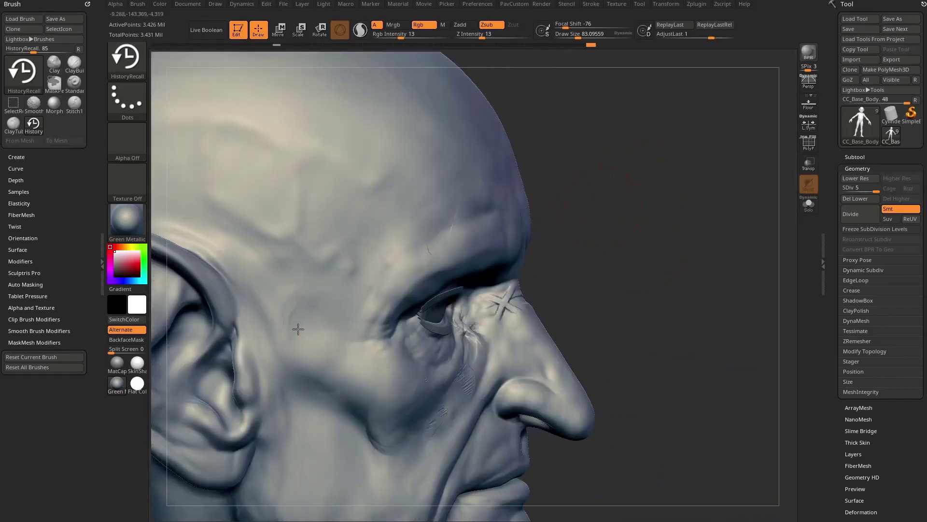
Erase the remaining stitches beside the character's right eye and along the outer cheek with the HistoryRecall brush
mouse_move(298, 329)
mouse_down()
mouse_move(340, 372)
mouse_move(338, 394)
mouse_up()
right_drag(607, 229, 571, 258)
mouse_move(287, 384)
mouse_down()
mouse_move(313, 401)
mouse_move(332, 436)
mouse_up()
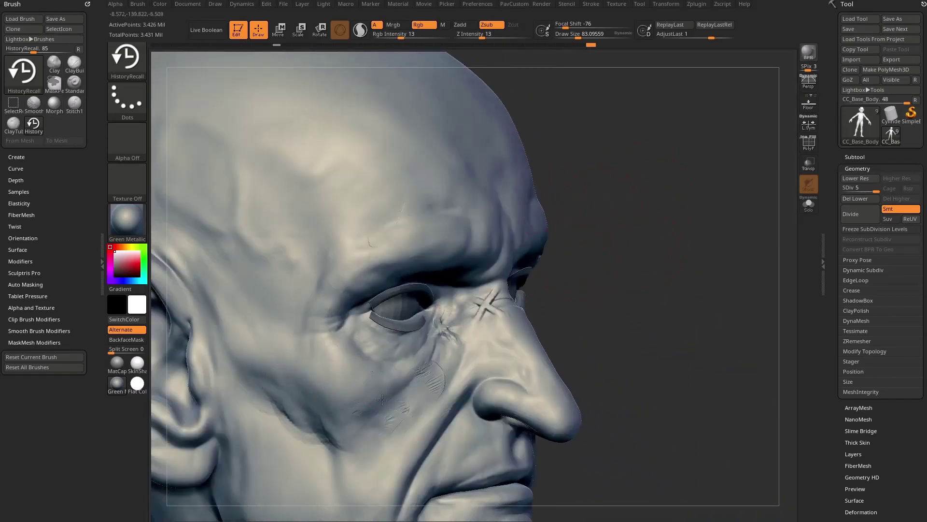
right_drag(618, 281, 404, 393)
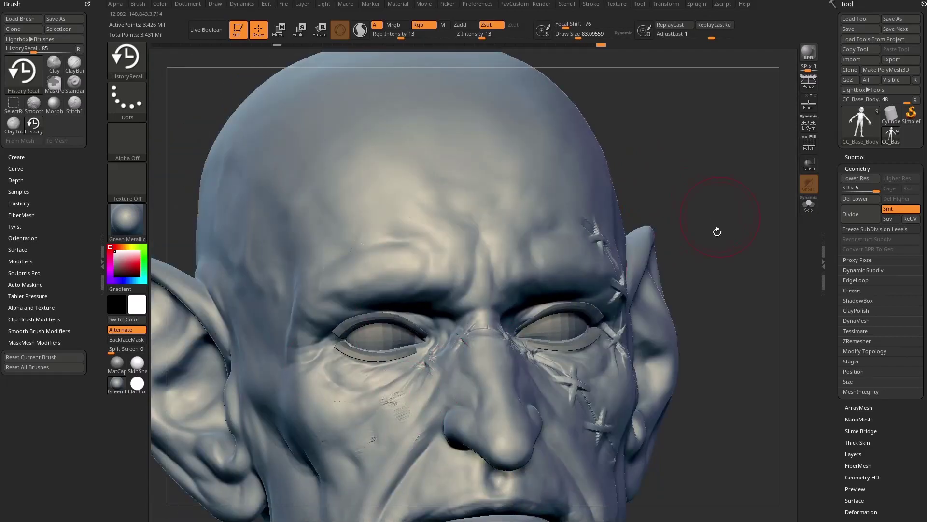
right_drag(717, 232, 700, 237)
Show the polygon wireframe and smooth the leftover seam edges on the forehead above the character's right brow
click(810, 151)
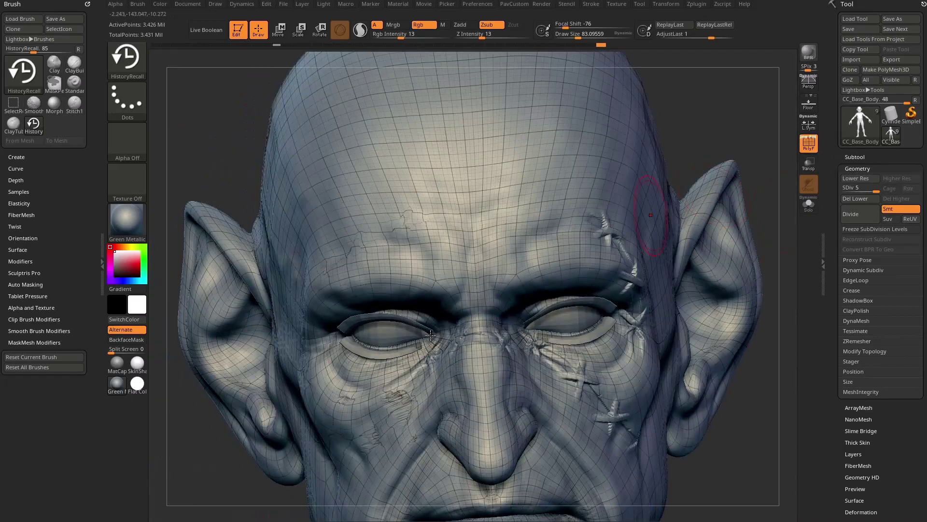
right_drag(650, 216, 763, 232)
ctrl+right_drag(643, 251, 570, 314)
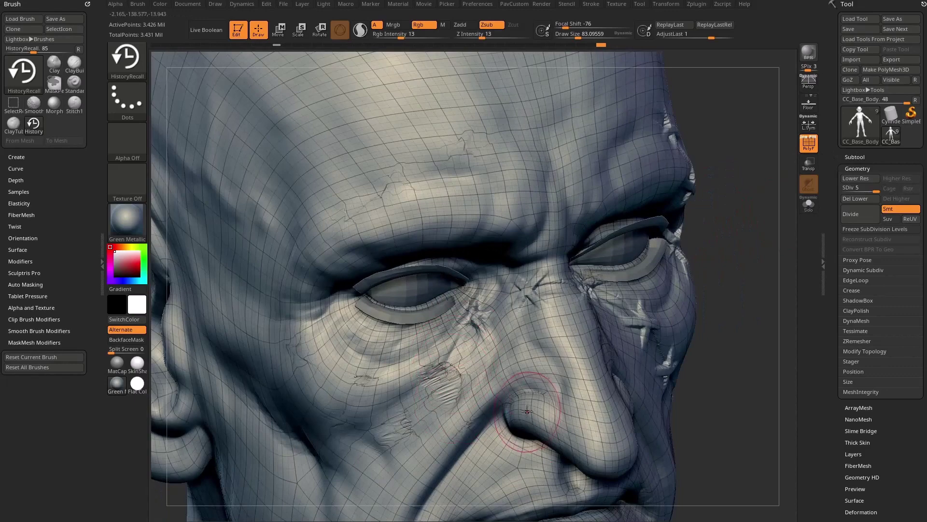
right_drag(515, 329, 469, 271)
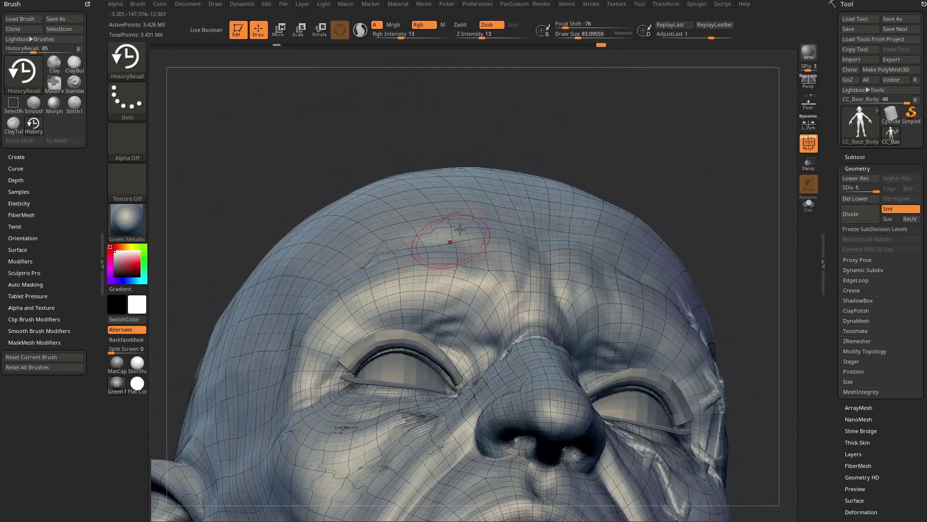
mouse_move(452, 227)
right_down()
mouse_move(443, 223)
mouse_move(421, 270)
right_up()
shift+drag(422, 262, 447, 247)
mouse_move(439, 193)
right_down()
mouse_move(482, 216)
mouse_move(462, 232)
right_up()
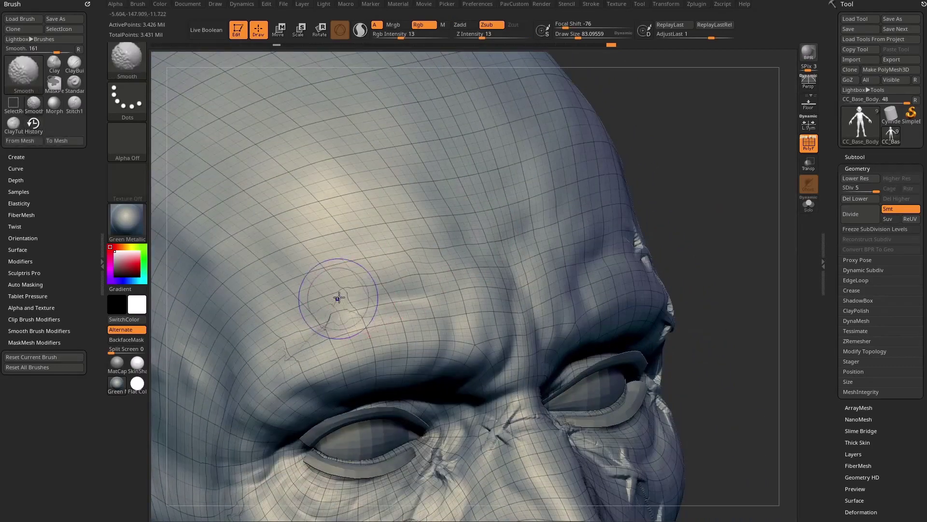
mouse_move(340, 299)
shift+mouse_down()
mouse_move(354, 305)
mouse_move(344, 293)
shift+mouse_up()
right_drag(335, 280, 379, 265)
shift+drag(380, 265, 381, 281)
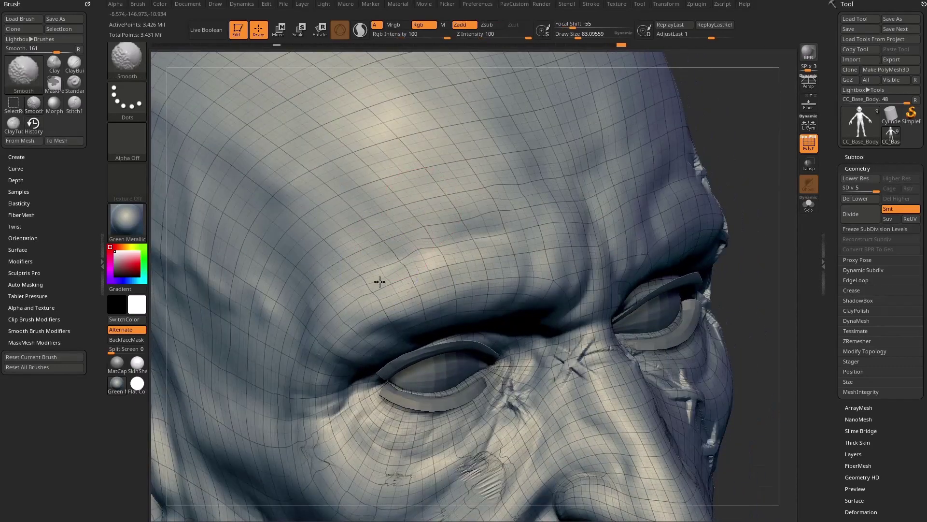
Smooth the leftover marks on the outer cheek and below the character's right eye
right_drag(359, 263, 371, 261)
mouse_move(317, 326)
alt+right_down()
mouse_move(317, 240)
mouse_move(282, 246)
alt+right_up()
mouse_move(295, 355)
shift+mouse_down()
mouse_move(300, 363)
mouse_move(308, 355)
mouse_move(301, 373)
shift+mouse_up()
right_drag(325, 401, 369, 393)
alt+right_drag(369, 394, 328, 377)
shift+drag(328, 375, 404, 359)
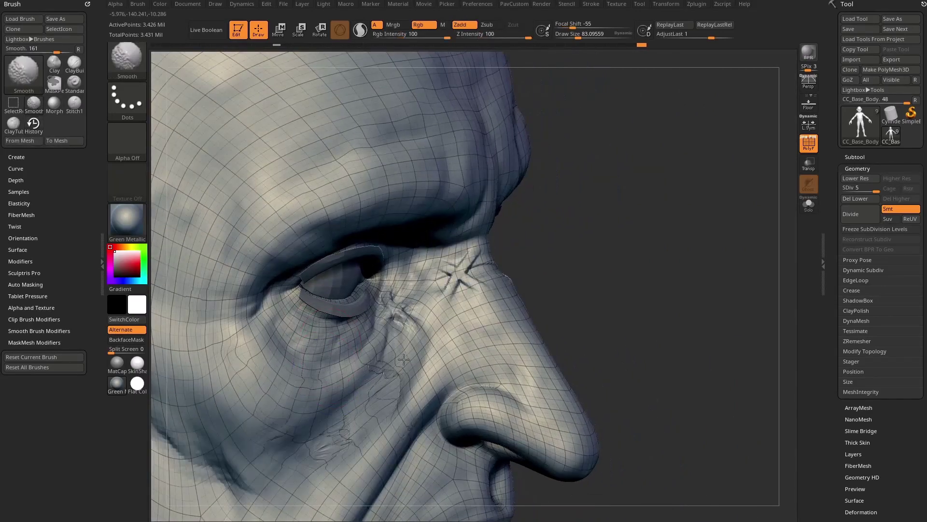
shift+drag(372, 393, 406, 359)
Hide the wireframe and step the undo history back to state 75, before the right brow and cheek stitches were erased
right_drag(600, 300, 561, 292)
mouse_move(599, 290)
ctrl+right_down()
mouse_move(619, 204)
mouse_move(635, 232)
ctrl+right_up()
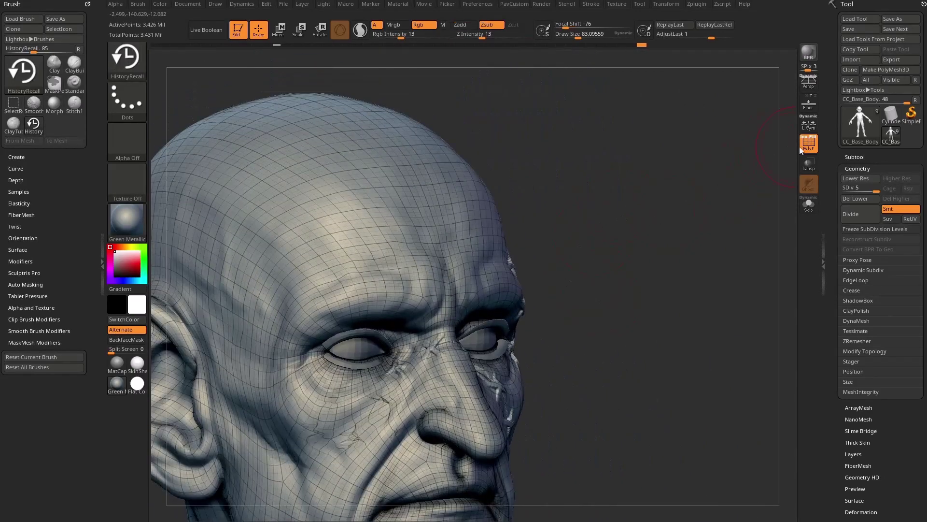
click(807, 145)
click(602, 45)
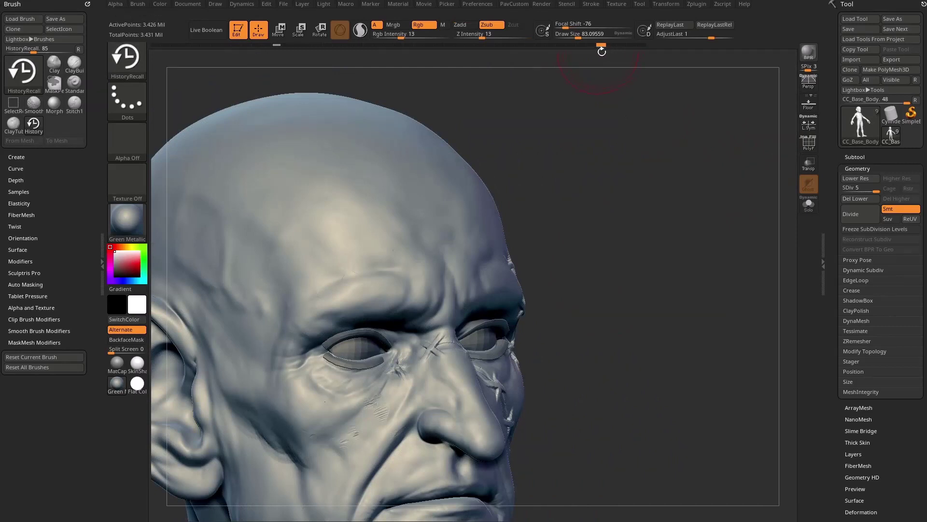
click(582, 46)
click(561, 45)
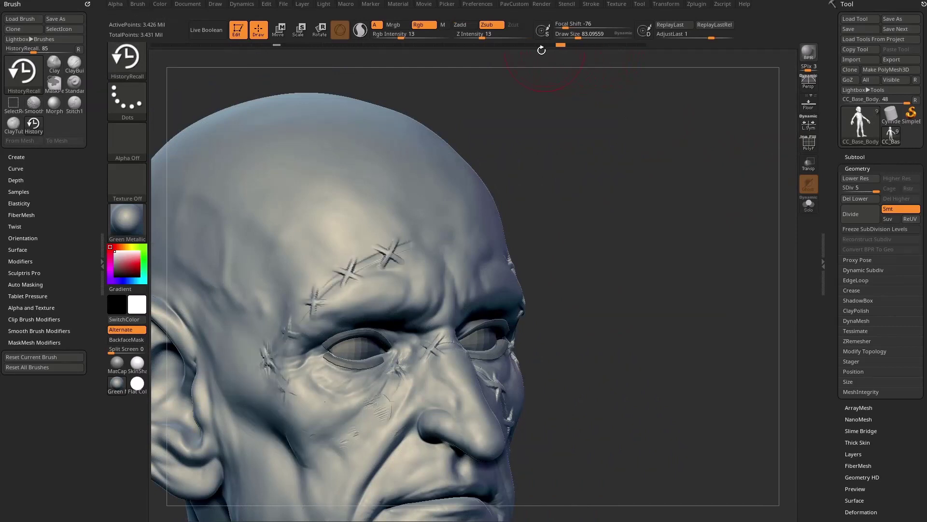
click(531, 45)
Reduce the draw size to about 31 and examine the stitched face from the front and three-quarter angles
shift+drag(574, 155, 537, 186)
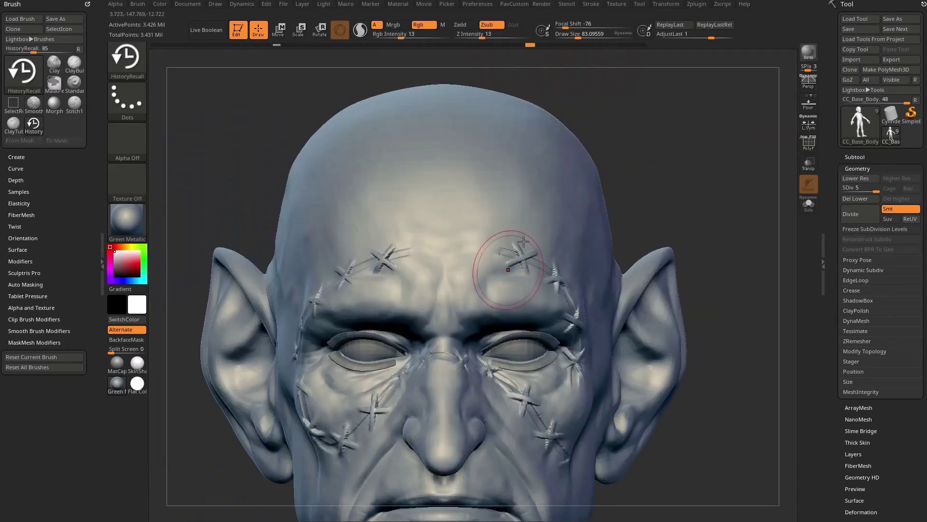
alt+drag(686, 223, 684, 201)
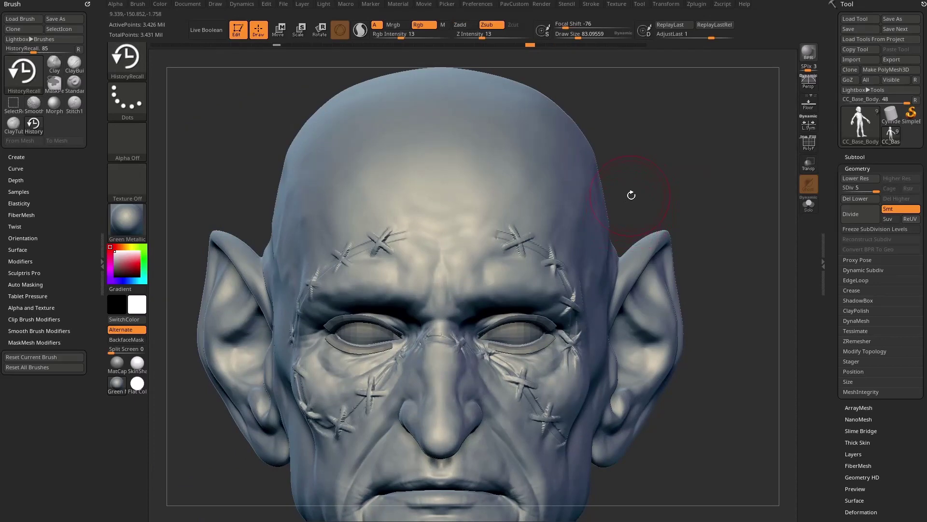
mouse_move(667, 155)
mouse_down()
mouse_move(681, 137)
mouse_move(668, 136)
mouse_move(655, 178)
mouse_up()
shift+drag(648, 227, 652, 234)
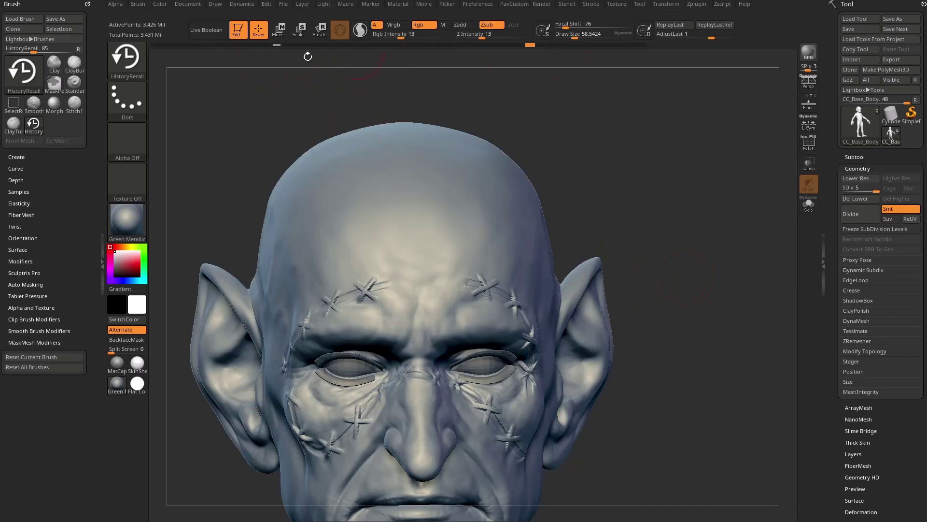
drag(535, 96, 600, 189)
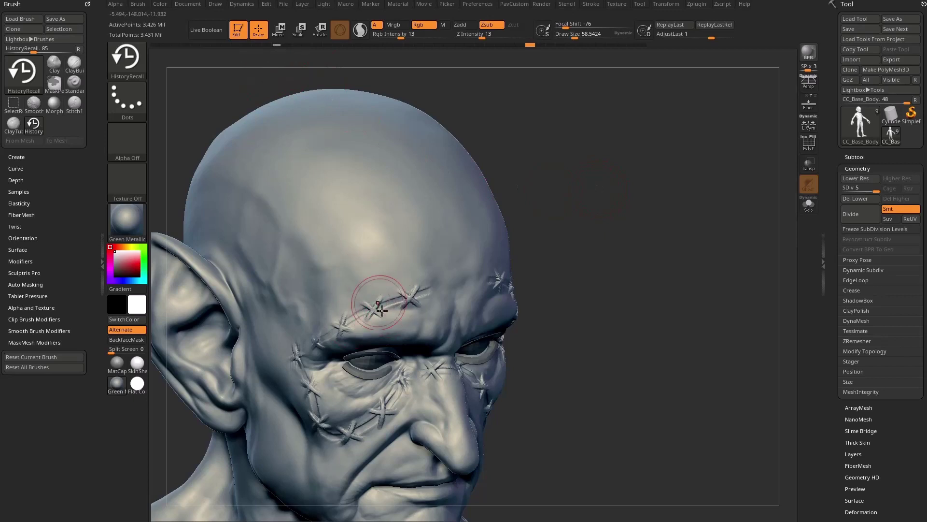
drag(570, 193, 575, 217)
key(s)
drag(426, 282, 395, 277)
mouse_move(598, 198)
mouse_down()
mouse_move(602, 225)
mouse_move(581, 216)
mouse_up()
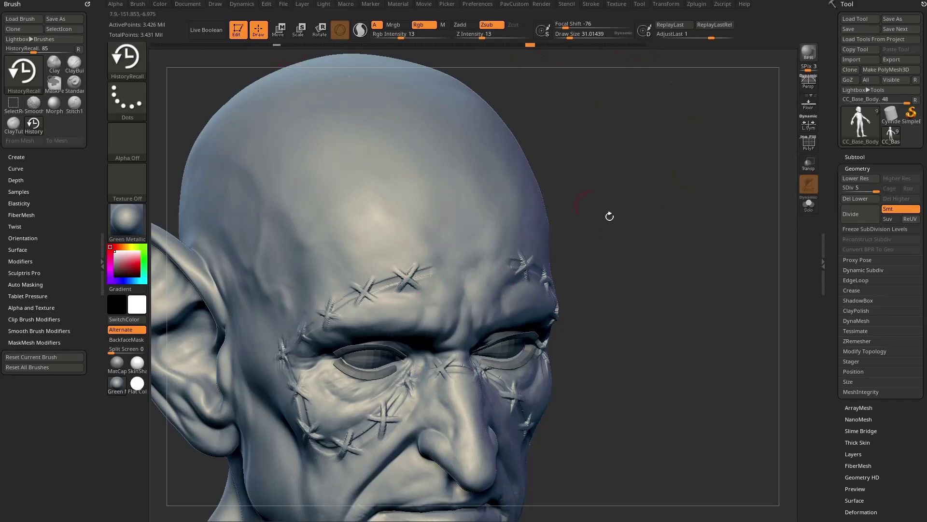
drag(609, 215, 604, 212)
mouse_move(677, 225)
mouse_down()
mouse_move(685, 226)
mouse_move(660, 221)
mouse_move(677, 227)
mouse_up()
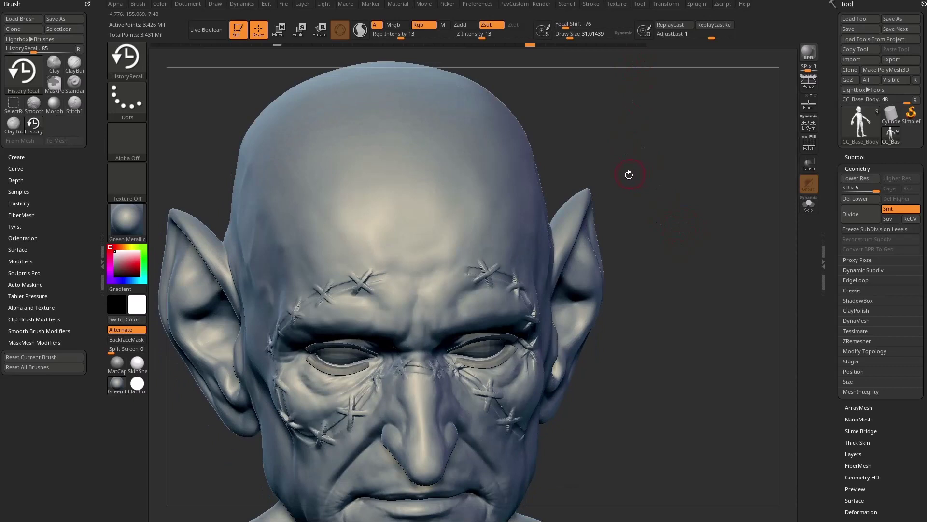
mouse_move(627, 254)
mouse_down()
mouse_move(638, 250)
mouse_move(636, 270)
mouse_move(635, 257)
mouse_up()
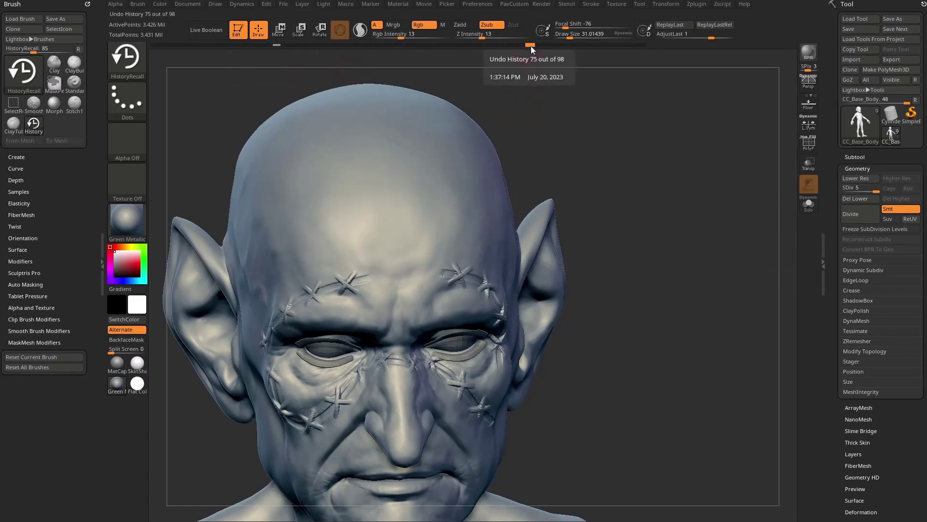
alt+drag(623, 275, 630, 251)
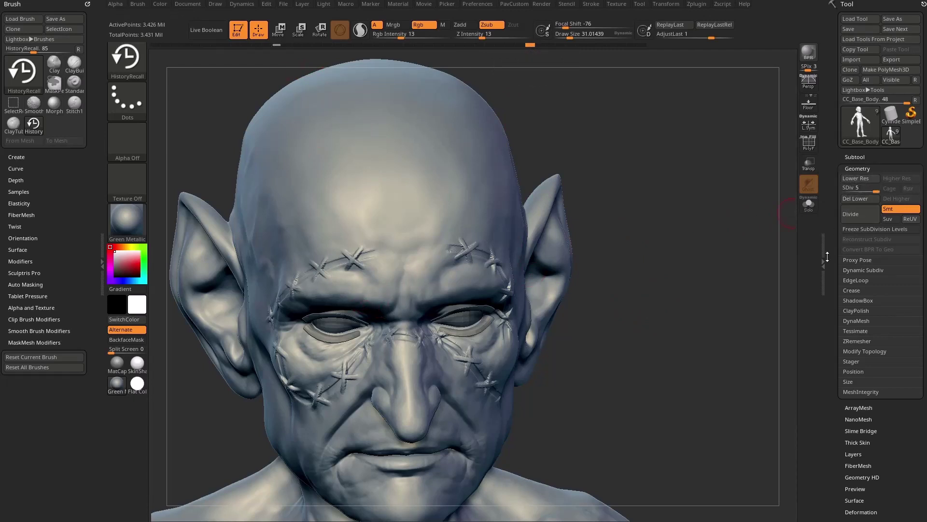
Switch to the Morph brush and review the tool's Morph Target settings
key(b)
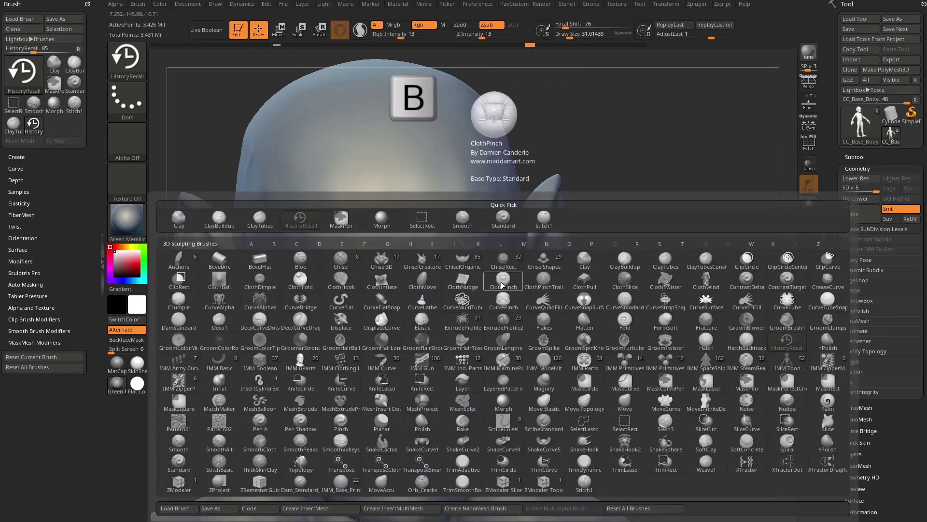
key(m)
key(g)
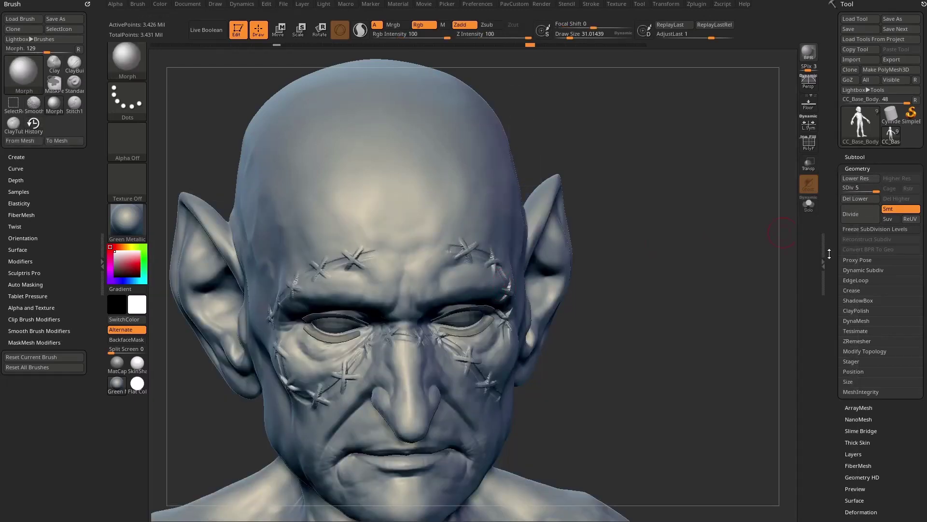
drag(830, 253, 829, 156)
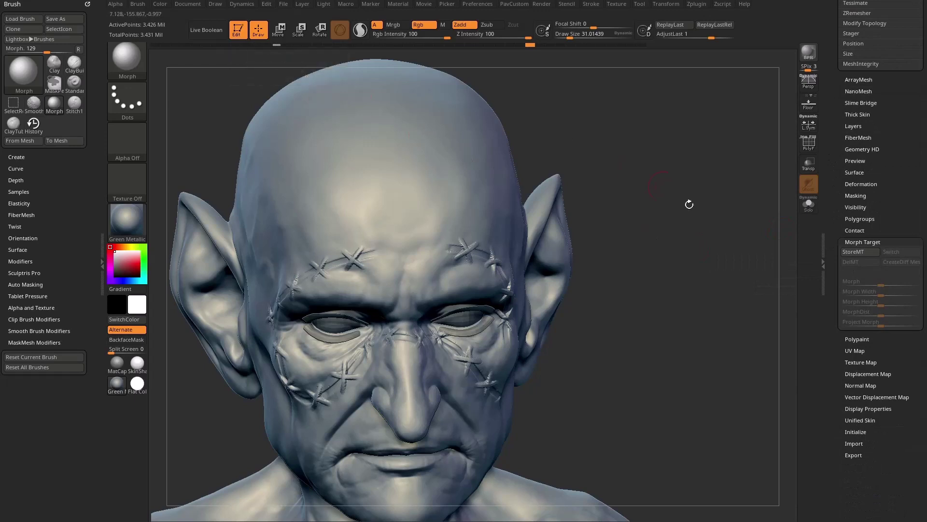
drag(669, 203, 689, 196)
drag(834, 155, 839, 189)
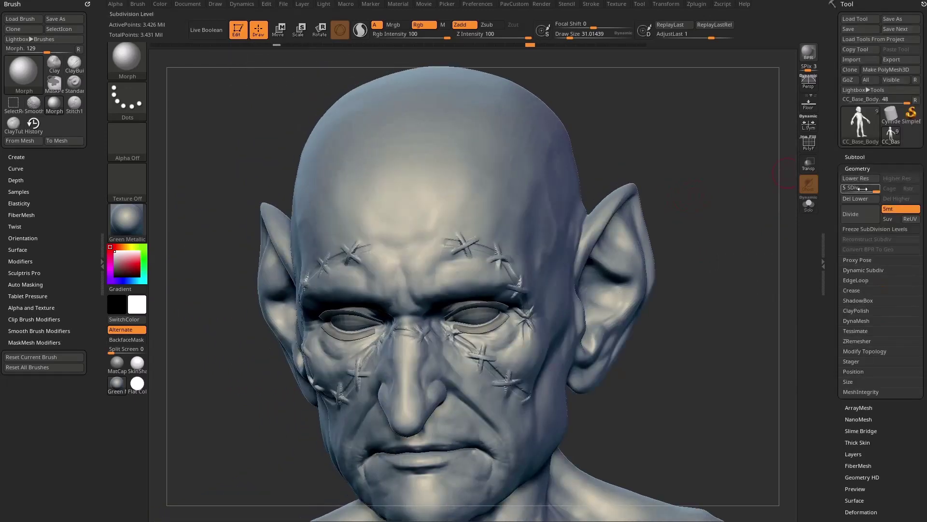
Set the Morph brush's draw size to about 49 and erase the upper stitches above both brows
key(s)
drag(703, 193, 710, 193)
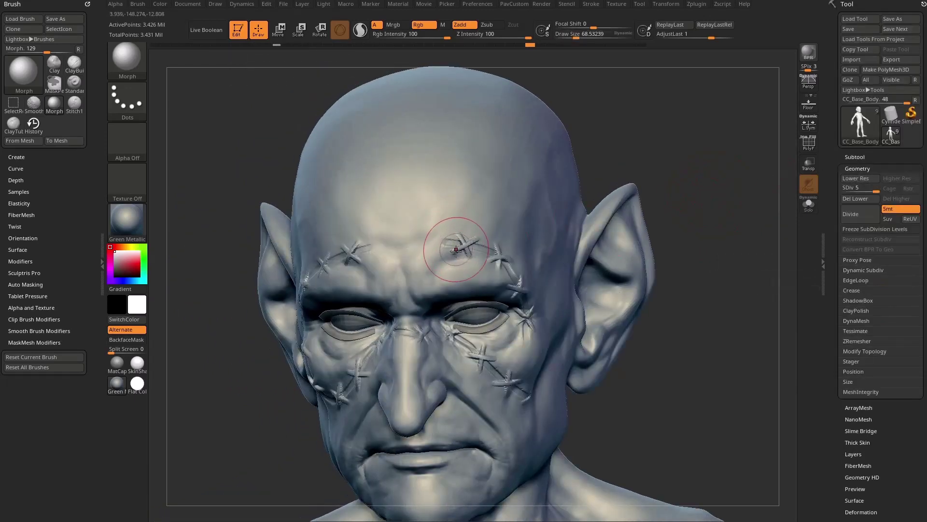
key(s)
drag(461, 247, 466, 242)
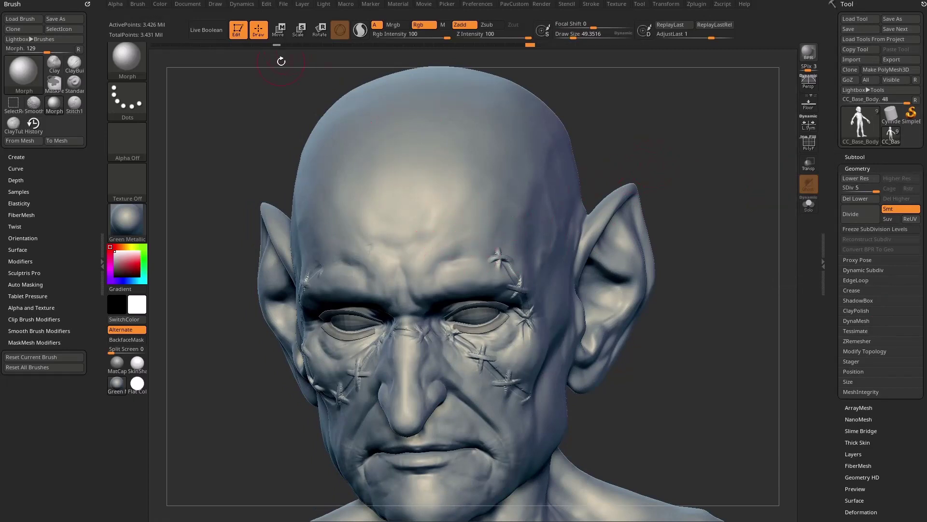
Show the wireframe and erase the stitches on the nose bridge and at the inner eye corners with the Morph brush
drag(279, 56, 575, 190)
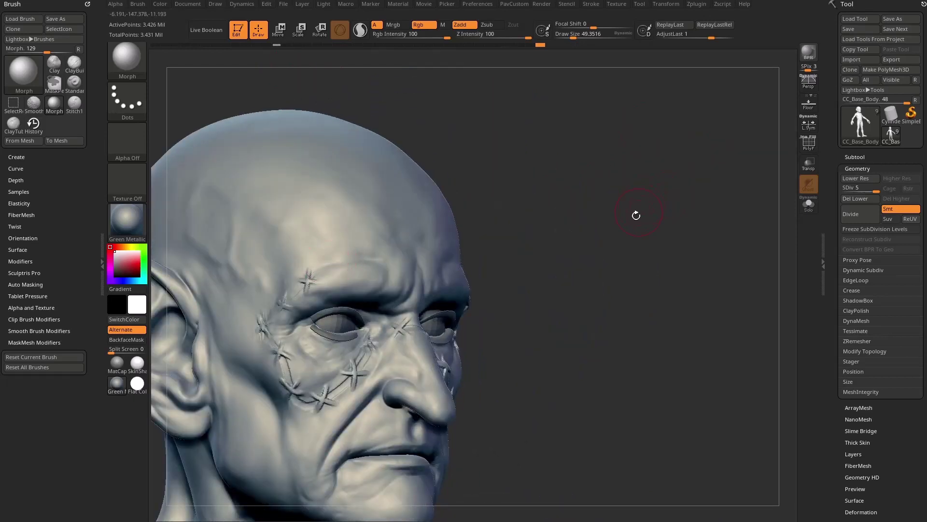
drag(636, 215, 725, 182)
click(807, 145)
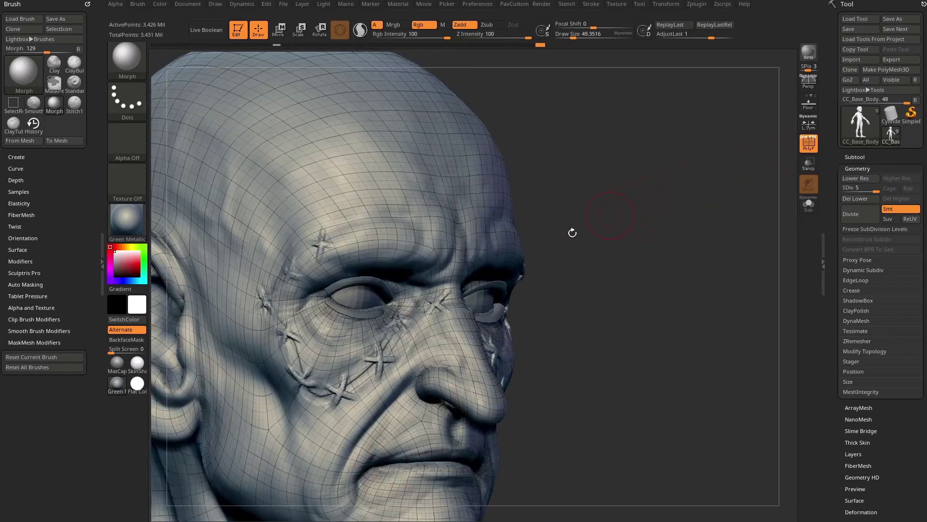
drag(598, 255, 449, 304)
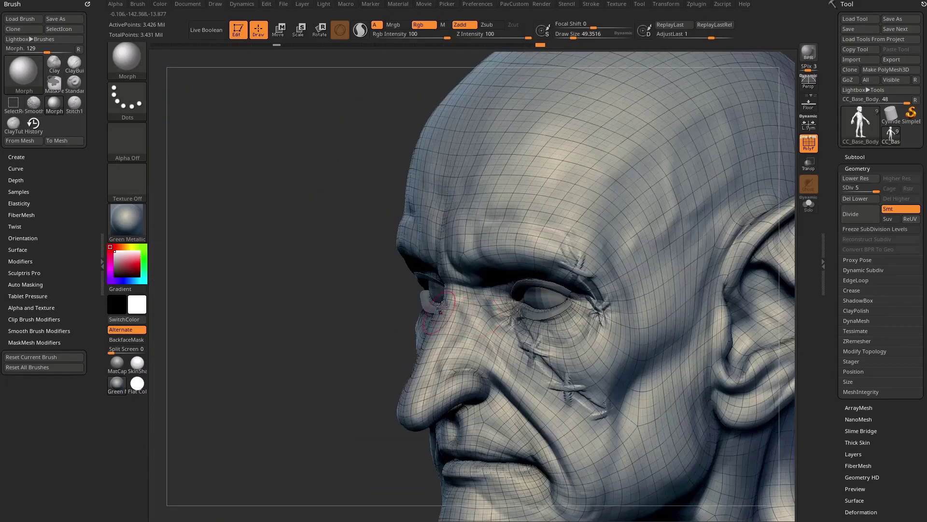
drag(300, 345, 351, 365)
drag(513, 327, 510, 321)
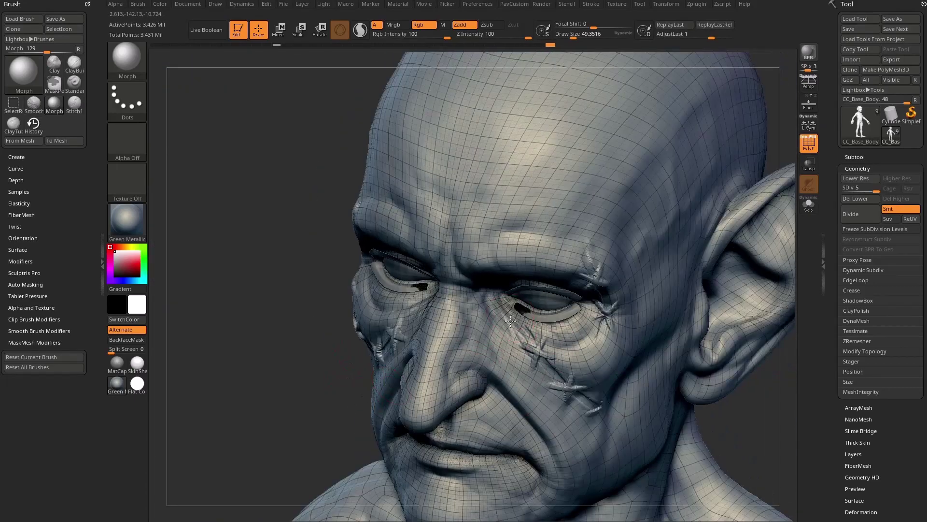
drag(355, 370, 300, 383)
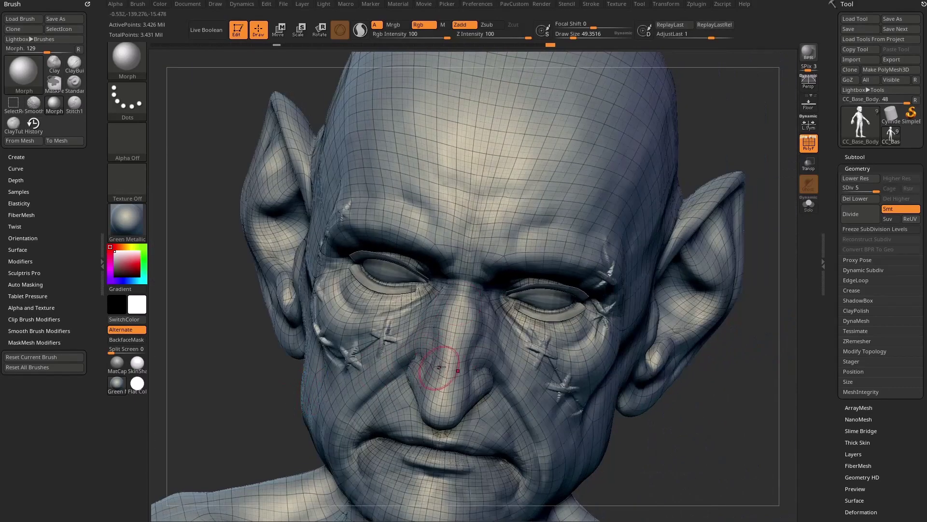
Enlarge the Morph brush to a draw size of about 231 and erase the remaining stitches around the eyes and on the cheeks
mouse_move(736, 184)
mouse_down()
mouse_move(677, 134)
mouse_move(353, 344)
mouse_up()
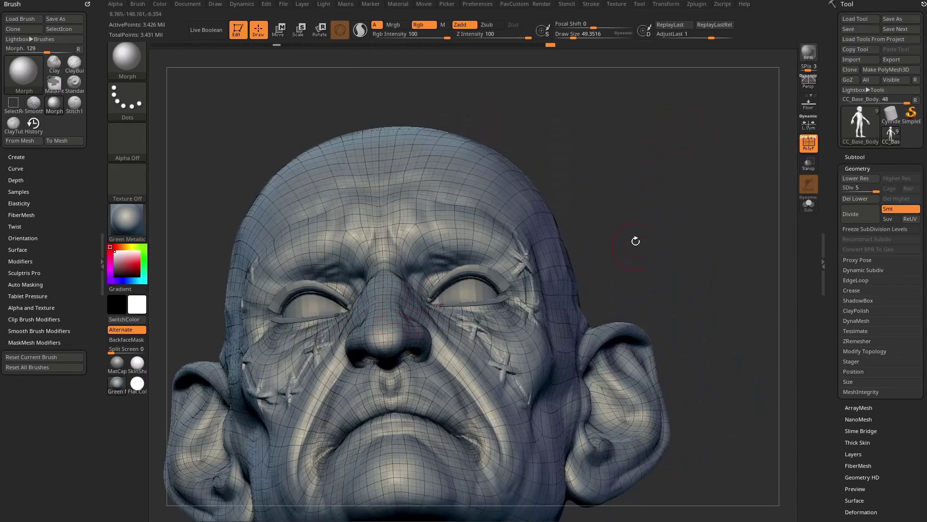
mouse_move(635, 240)
mouse_down()
mouse_move(592, 269)
mouse_move(524, 276)
mouse_up()
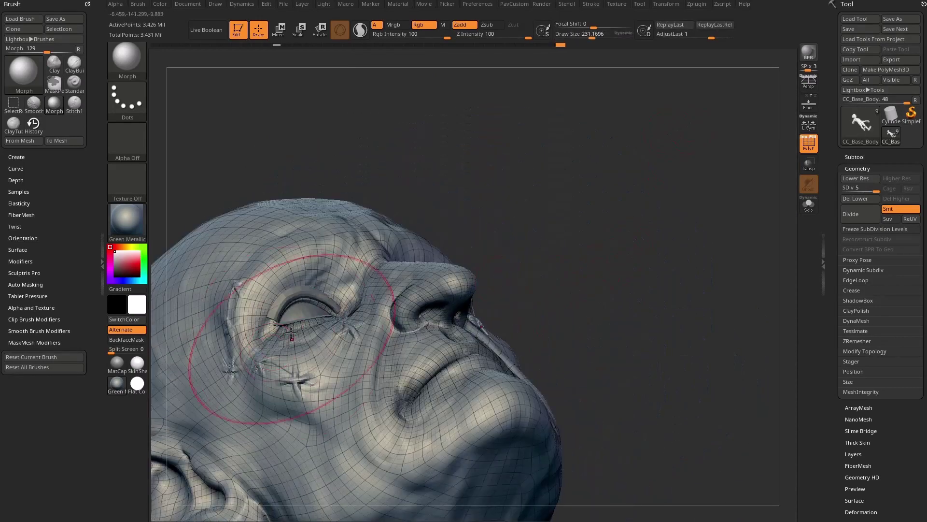
mouse_move(291, 334)
mouse_down()
mouse_move(252, 350)
mouse_move(296, 387)
mouse_up()
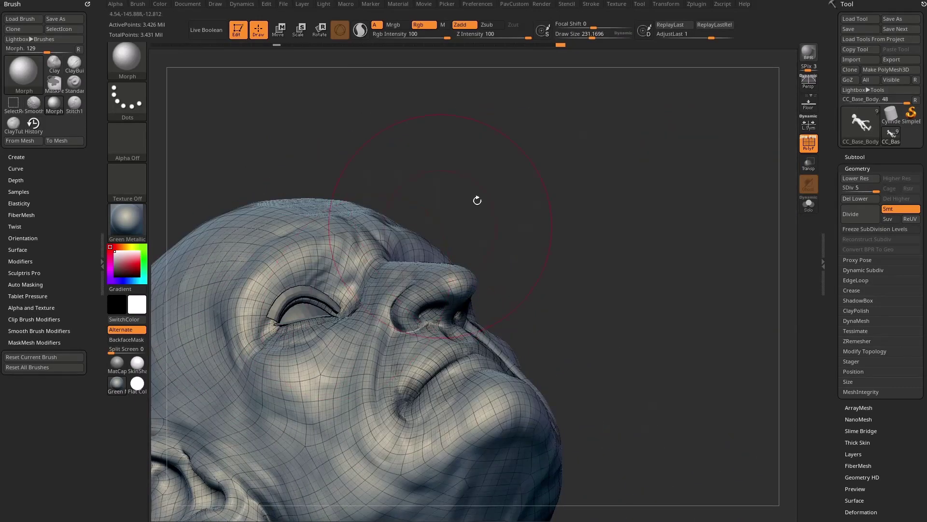
key(s)
mouse_move(504, 201)
mouse_down()
mouse_move(389, 288)
mouse_move(369, 290)
mouse_up()
Try a Standard brush stroke from the character's left cheek toward the nose at draw size about 49, and undo it
drag(590, 149, 557, 215)
key(b)
key(s)
key(t)
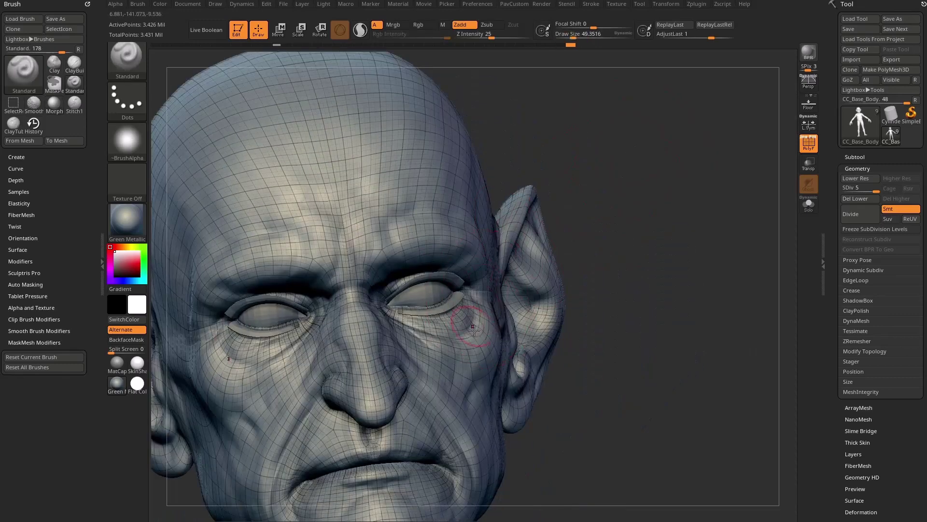
mouse_move(474, 330)
mouse_down()
mouse_move(386, 363)
mouse_move(363, 342)
mouse_up()
key(ctrl+z)
Switch back to the Morph brush and set its draw size to about 171
mouse_move(623, 202)
shift+mouse_down()
mouse_move(659, 216)
mouse_move(425, 285)
shift+mouse_up()
key(b)
key(m)
key(o)
key(s)
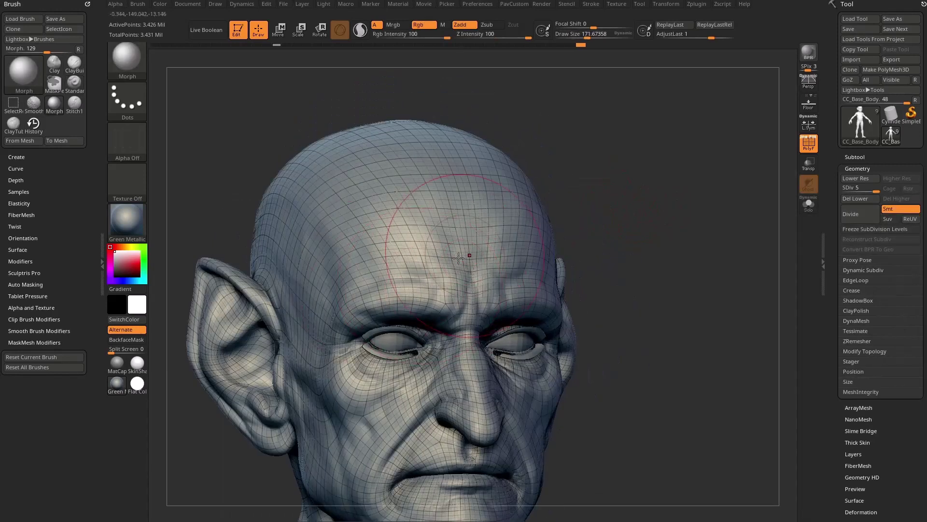
Set the Morph brush's draw size to about 38 and hide the wireframe on the head
key(s)
drag(470, 255, 450, 247)
drag(640, 191, 591, 219)
key(s)
drag(501, 286, 497, 286)
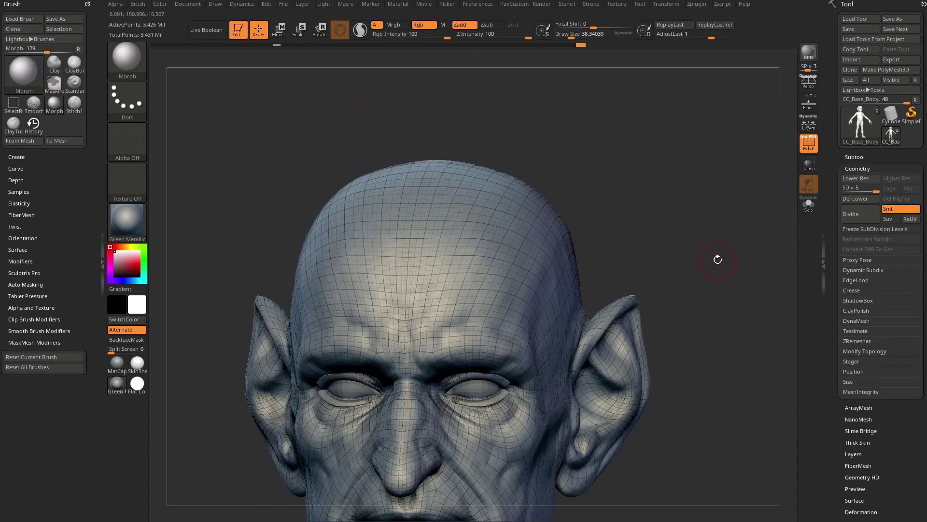
mouse_move(715, 260)
alt+mouse_down()
mouse_move(727, 248)
mouse_move(722, 268)
alt+mouse_up()
click(808, 143)
drag(695, 208, 676, 261)
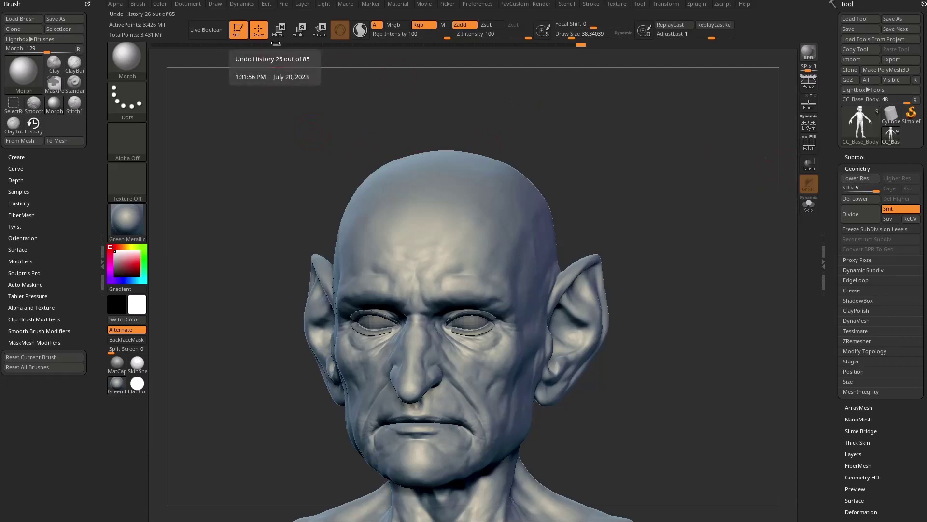
Go back in the undo history to the state with bumps on the forehead, inspect it, and return to the latest state
drag(551, 103, 485, 83)
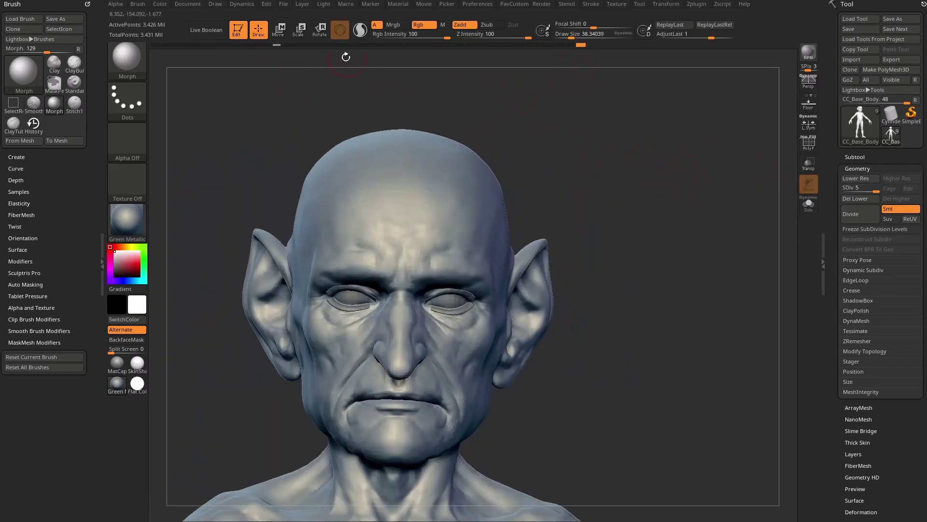
click(375, 44)
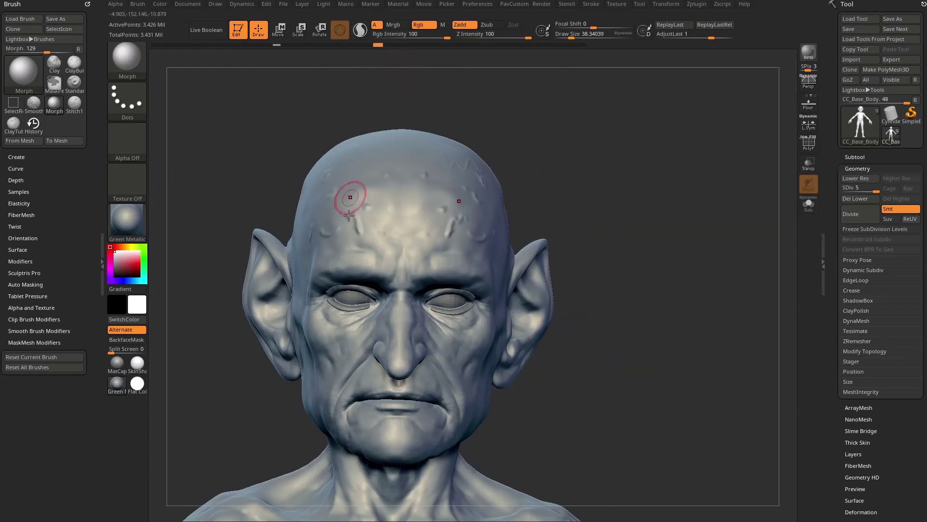
drag(671, 130, 599, 159)
drag(647, 140, 632, 163)
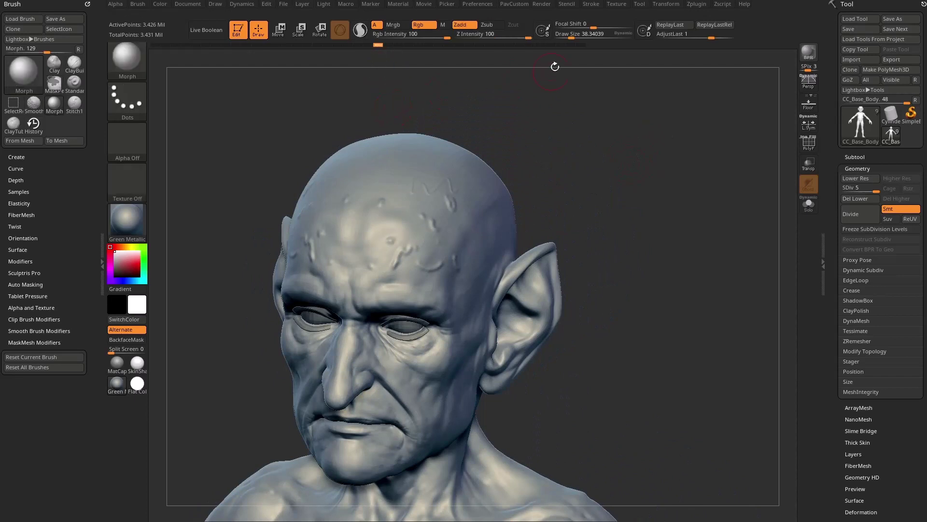
key(ctrl+shift+z)
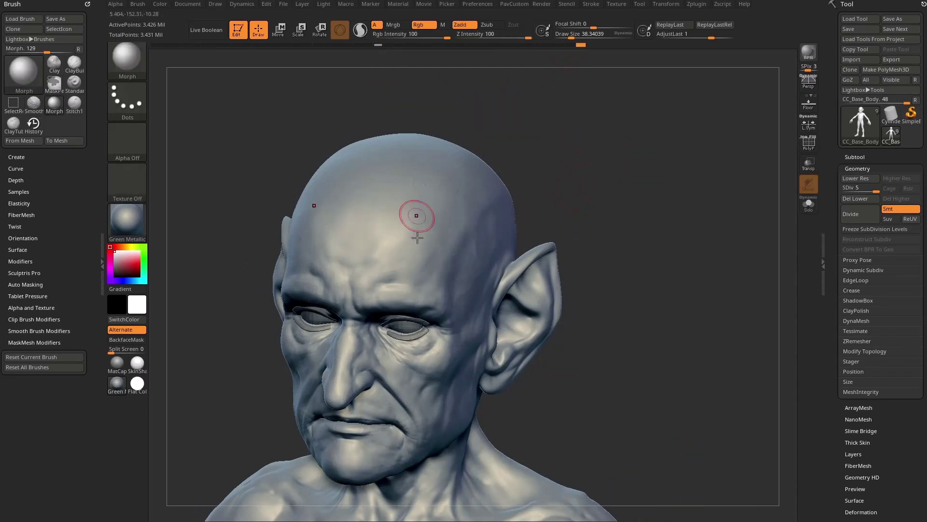
Paint the stored bumps back onto the forehead with the Morph brush at draw sizes of about 38 and 126
drag(527, 190, 608, 185)
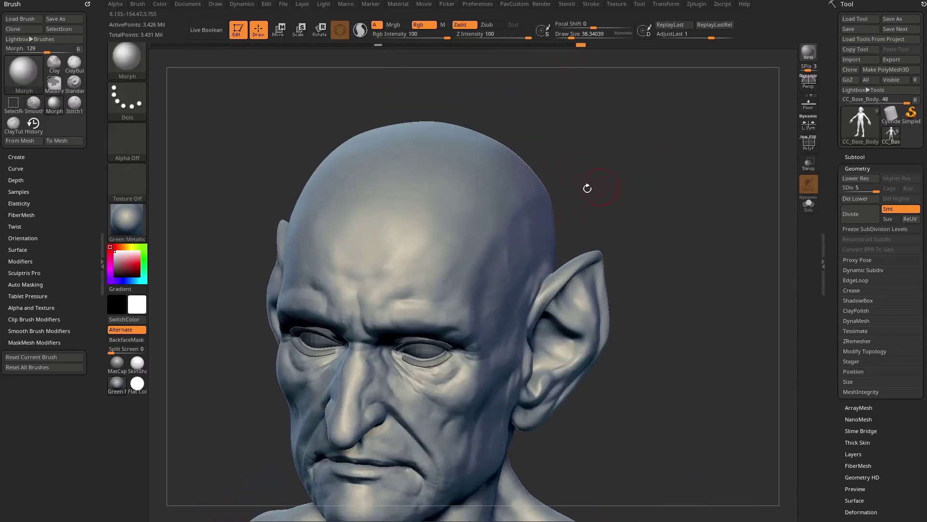
mouse_move(433, 246)
mouse_down()
mouse_move(422, 248)
mouse_move(411, 225)
mouse_move(389, 273)
mouse_move(365, 237)
mouse_up()
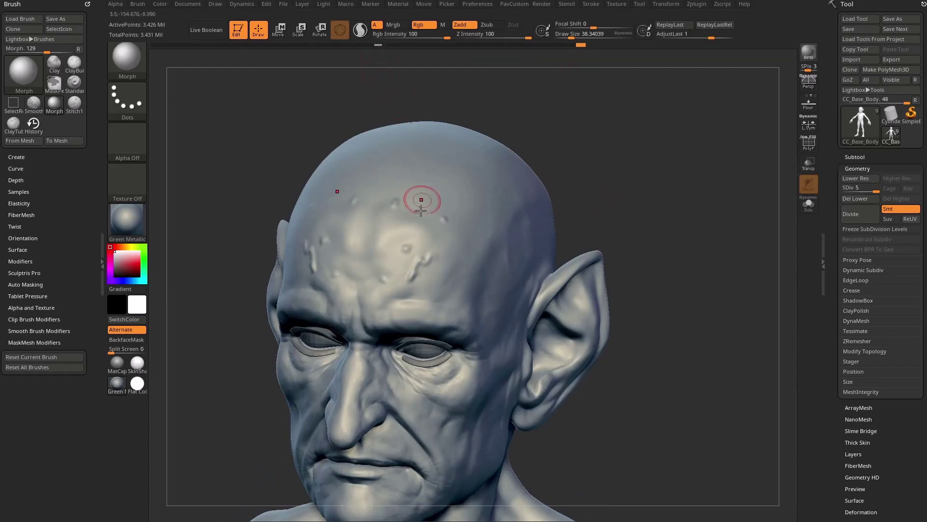
key(])
drag(429, 229, 460, 267)
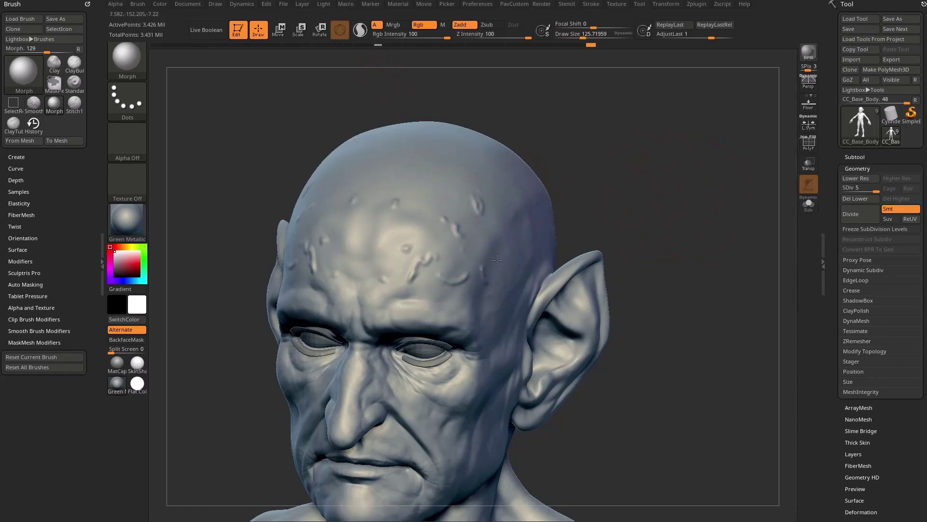
Bring back the remaining details on the upper forehead and temples with the Morph brush at draw sizes of about 59 and 41
right_drag(531, 200, 478, 194)
key([)
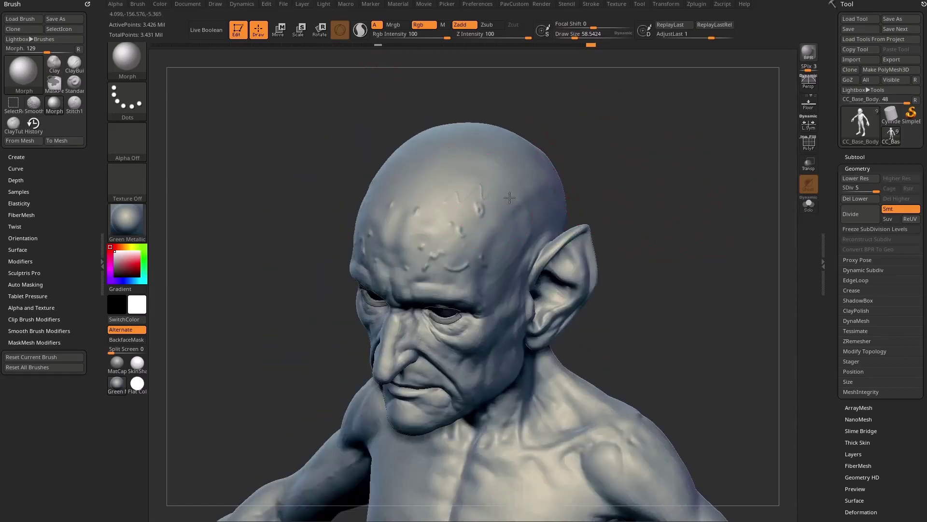
drag(510, 198, 513, 206)
mouse_move(632, 178)
mouse_down()
mouse_move(581, 169)
mouse_move(627, 167)
mouse_up()
key([)
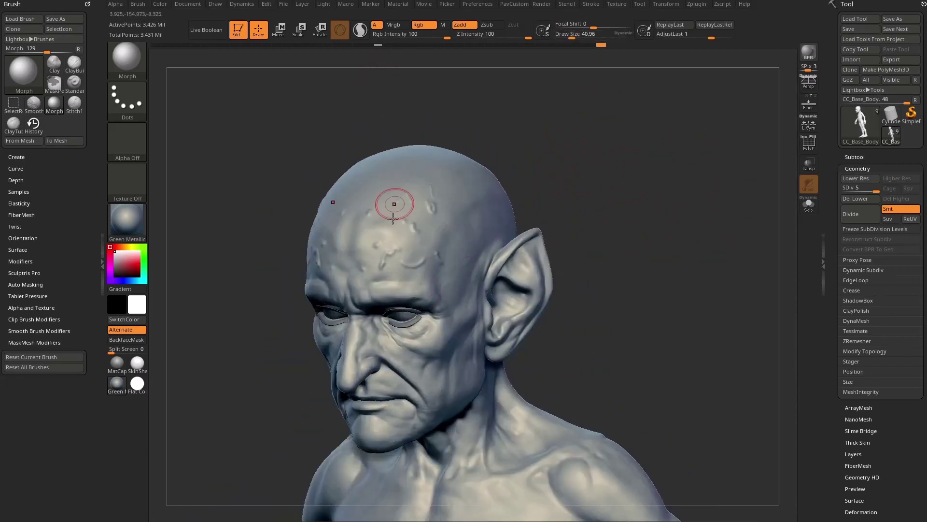
right_drag(423, 222, 488, 213)
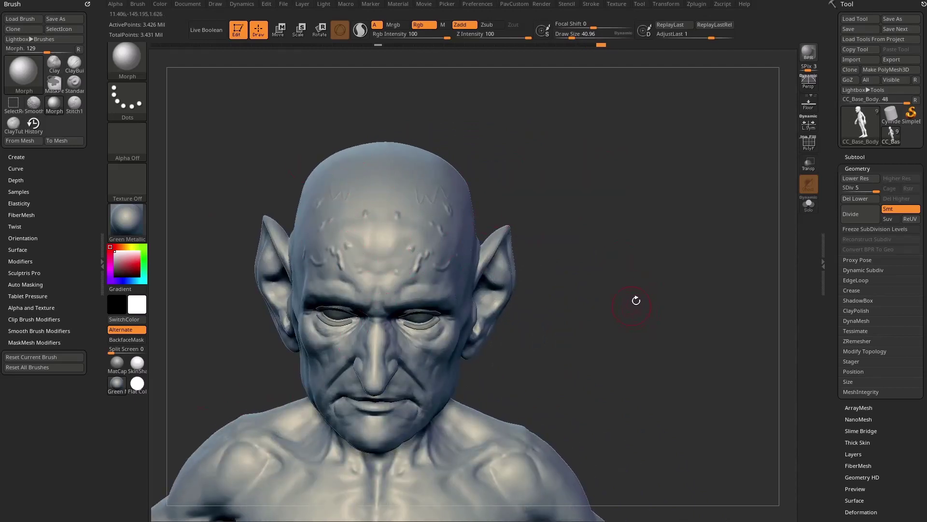
Inspect the restored forehead from above and reduce the Morph brush's draw size to about 24
drag(636, 300, 616, 193)
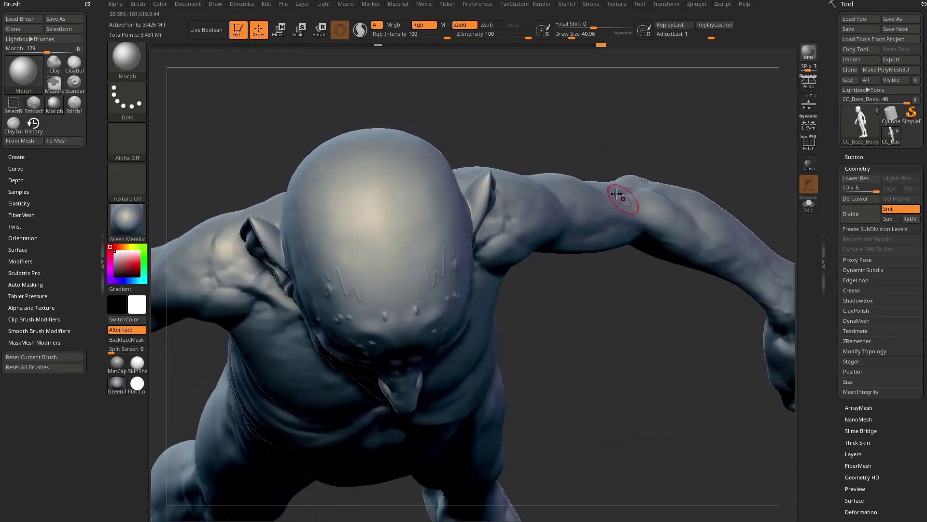
drag(595, 149, 594, 176)
mouse_move(632, 236)
mouse_down()
mouse_move(609, 205)
mouse_move(644, 209)
mouse_move(614, 229)
mouse_up()
key(s)
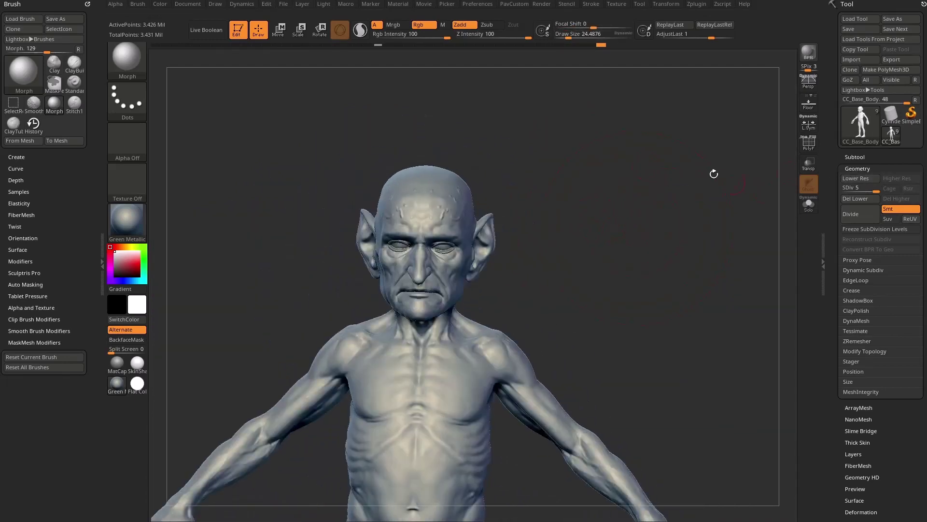
Switch to the Standard brush, set its draw size to 1, and frame the head and torso from the front
drag(651, 258, 537, 184)
mouse_move(615, 230)
alt+mouse_down()
mouse_move(573, 205)
mouse_move(568, 214)
mouse_move(583, 299)
alt+mouse_up()
key(b)
key(s)
key(t)
key(s)
key(s)
drag(581, 298, 562, 293)
alt+drag(575, 282, 610, 250)
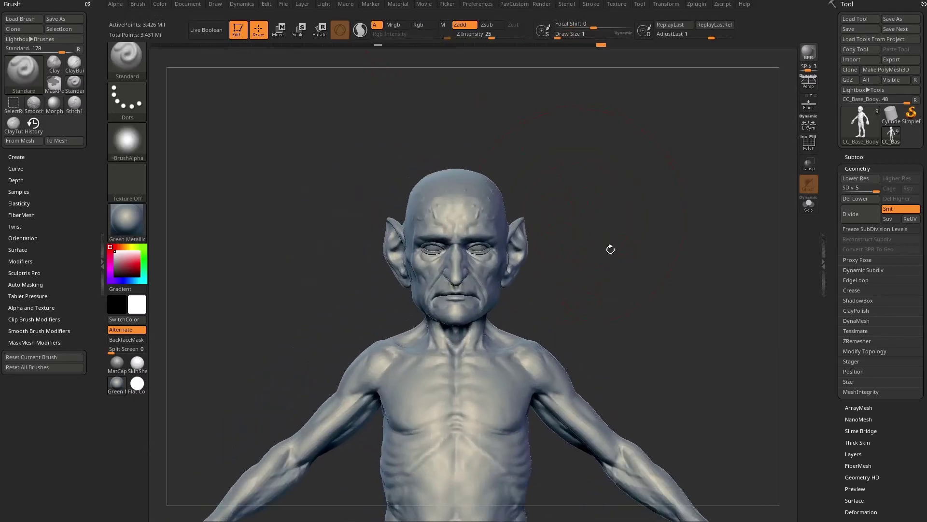